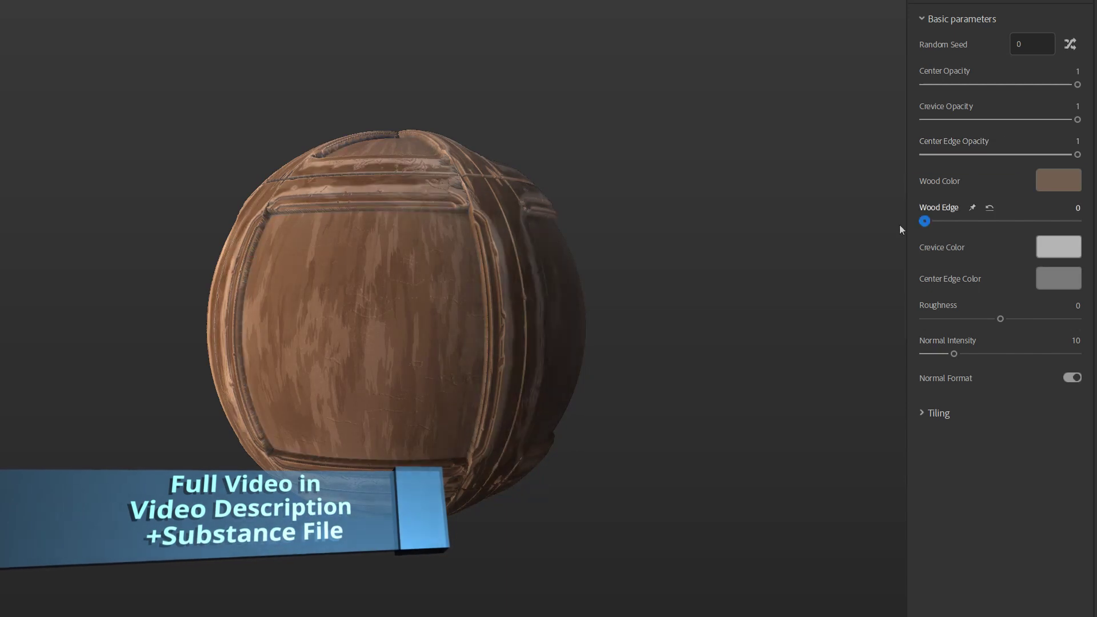
Step: Tile the material twice horizontally, keeping the wood edge amount at 0.14
{"action": "left_click_drag", "start_coordinate": [935, 222], "coordinate": [922, 222]}
{"action": "left_click", "coordinate": [937, 412]}
{"action": "left_click_drag", "start_coordinate": [925, 449], "coordinate": [926, 447]}
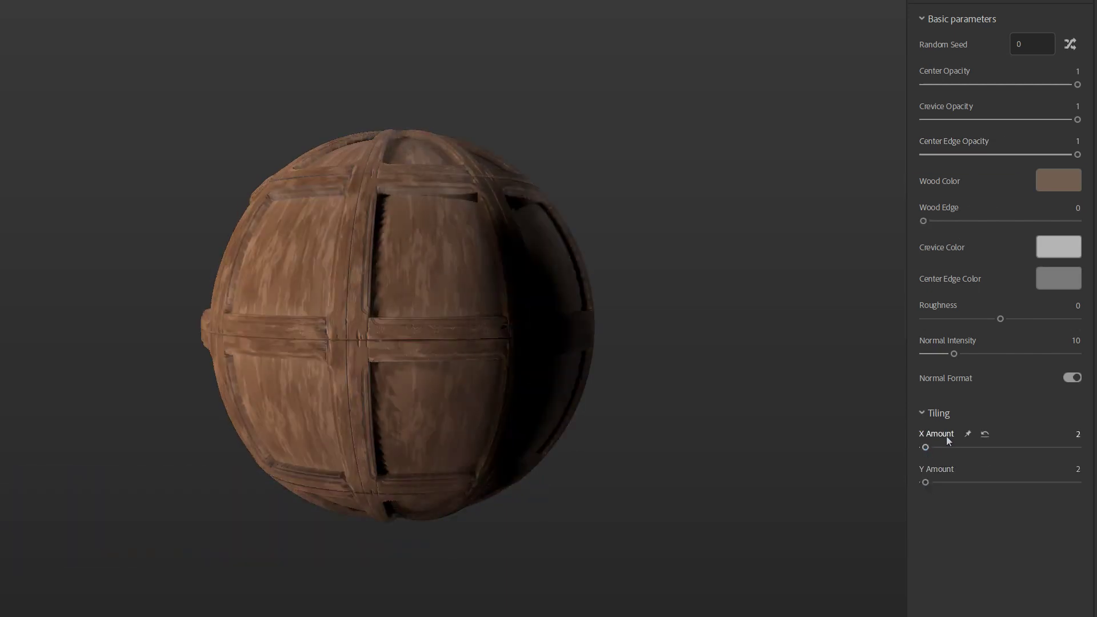
{"action": "left_click", "coordinate": [989, 208]}
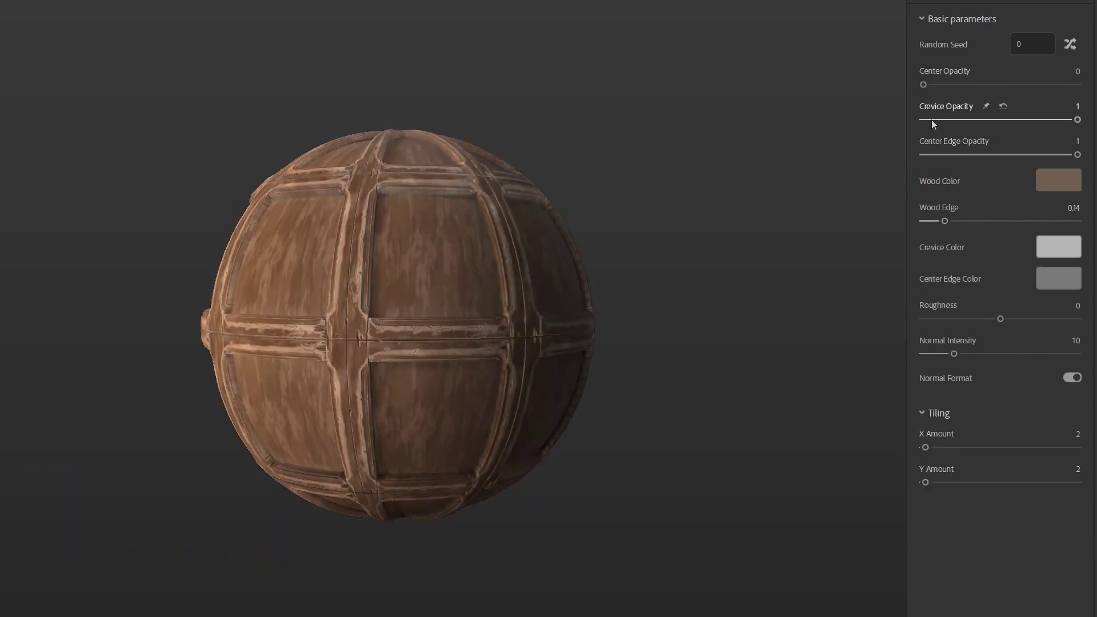
Step: Make the crevice colour reddish-brown at full opacity and the center edge colour red
{"action": "left_click", "coordinate": [1058, 247]}
{"action": "left_click", "coordinate": [632, 251]}
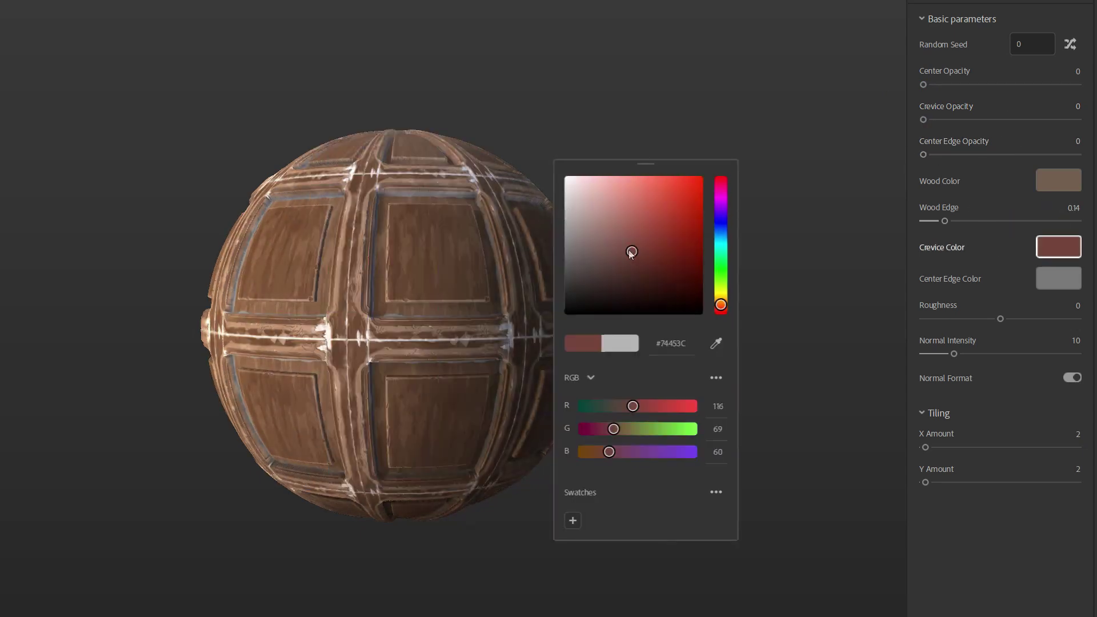
{"action": "left_click_drag", "start_coordinate": [923, 120], "coordinate": [1047, 119]}
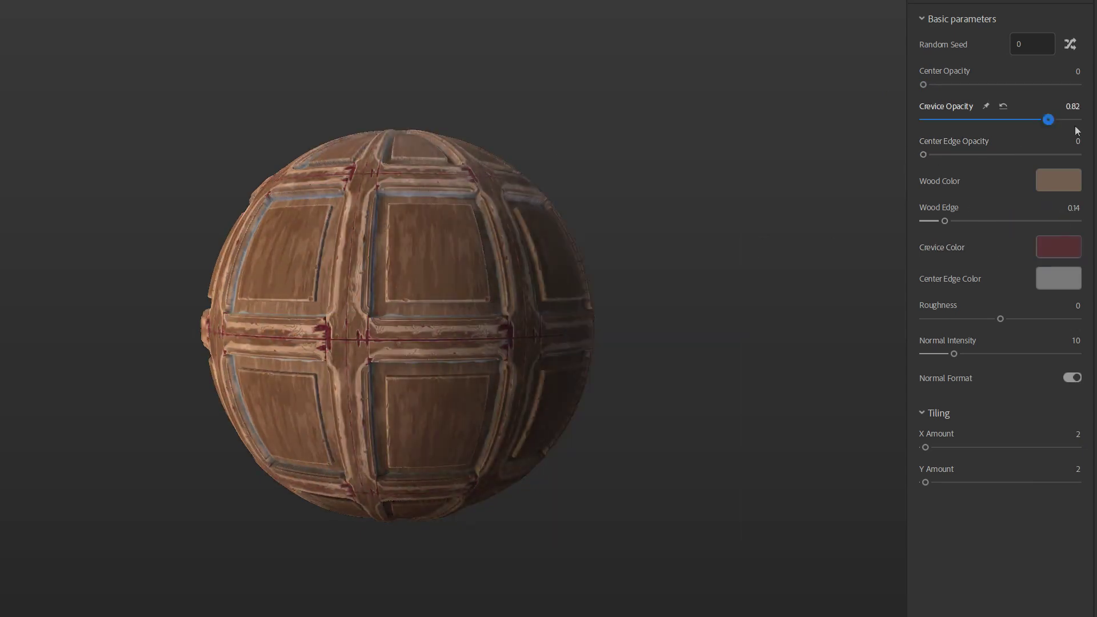
{"action": "left_click", "coordinate": [1056, 278]}
{"action": "left_click", "coordinate": [814, 263]}
Step: Set wood edge to 0.05 and give the wood a lighter brown colour
{"action": "left_click_drag", "start_coordinate": [944, 220], "coordinate": [929, 221]}
{"action": "left_click", "coordinate": [1058, 181]}
{"action": "left_click", "coordinate": [631, 248]}
{"action": "left_click", "coordinate": [800, 320]}
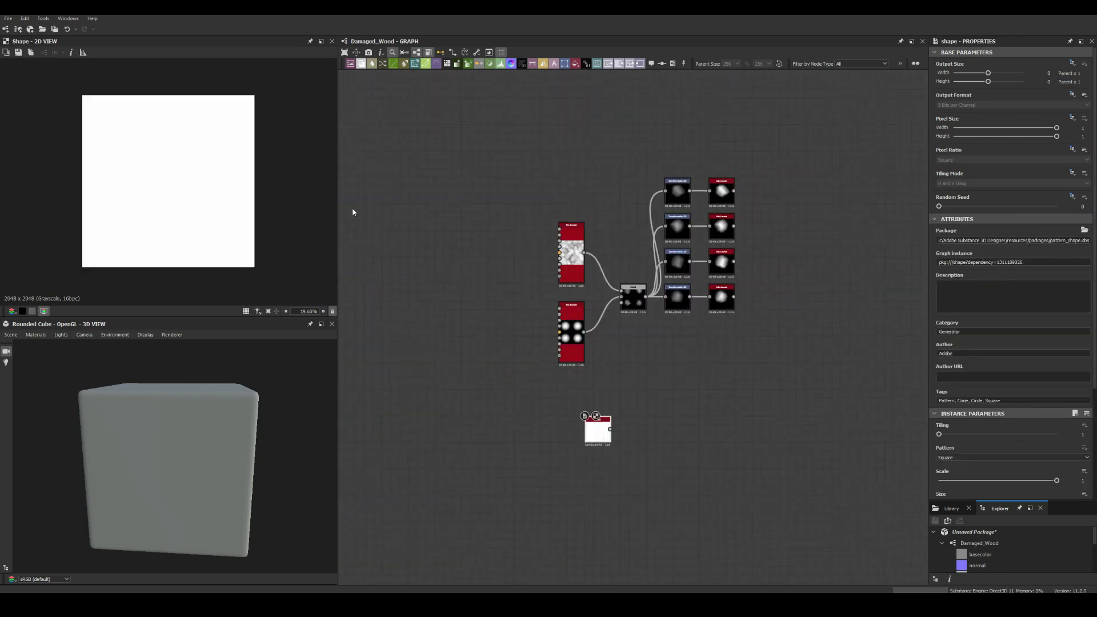
Step: Enlarge the square Shape slightly for the frame mask
{"action": "left_click_drag", "start_coordinate": [998, 429], "coordinate": [1004, 431]}
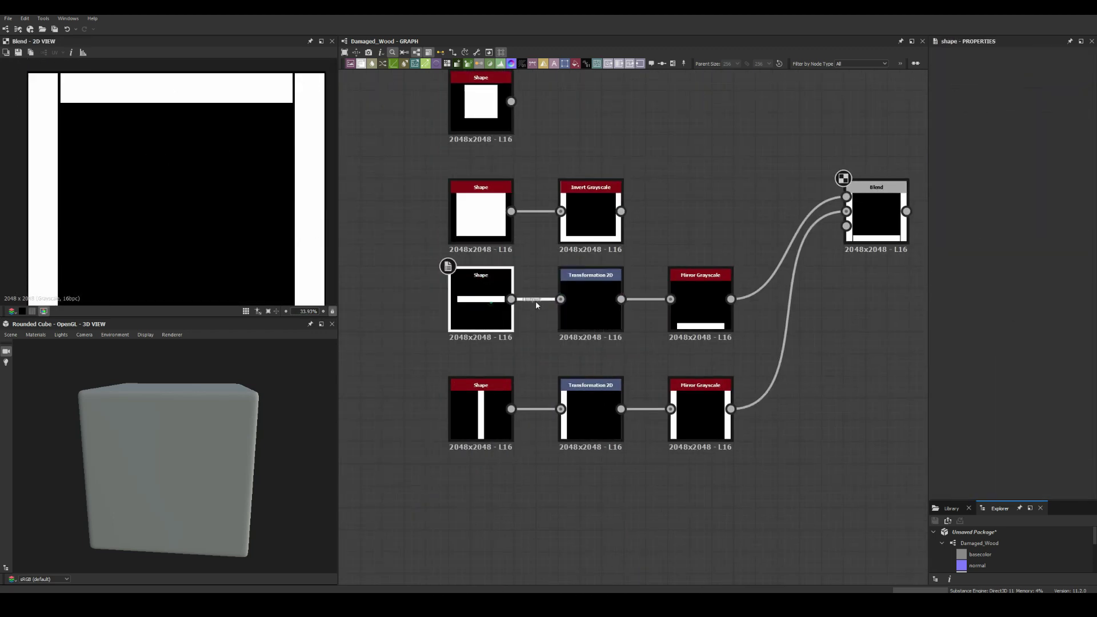
Step: Adjust the top bar's offset and reposition the Blend node in the graph
{"action": "scroll", "coordinate": [135, 189], "scroll_direction": "up", "scroll_amount": 1}
{"action": "left_click_drag", "start_coordinate": [169, 184], "coordinate": [167, 182]}
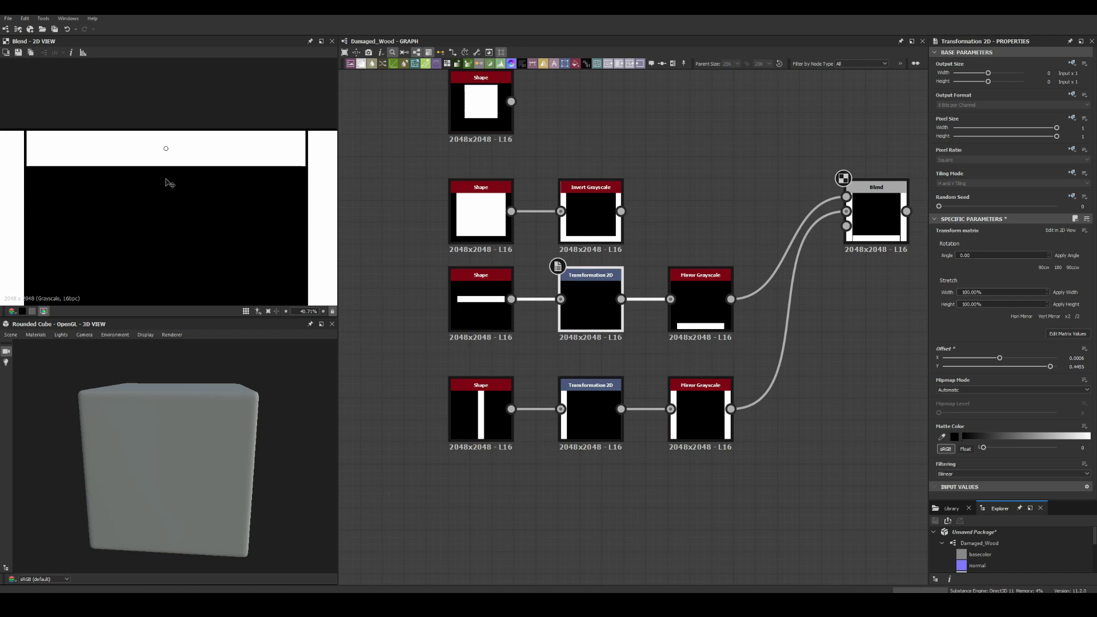
{"action": "left_click", "coordinate": [879, 216]}
{"action": "middle_click_drag", "start_coordinate": [845, 219], "coordinate": [731, 289]}
{"action": "middle_click_drag", "start_coordinate": [866, 292], "coordinate": [922, 214]}
Step: Review the middle and bottom bar Shape and Transformation 2D nodes
{"action": "left_click", "coordinate": [420, 303]}
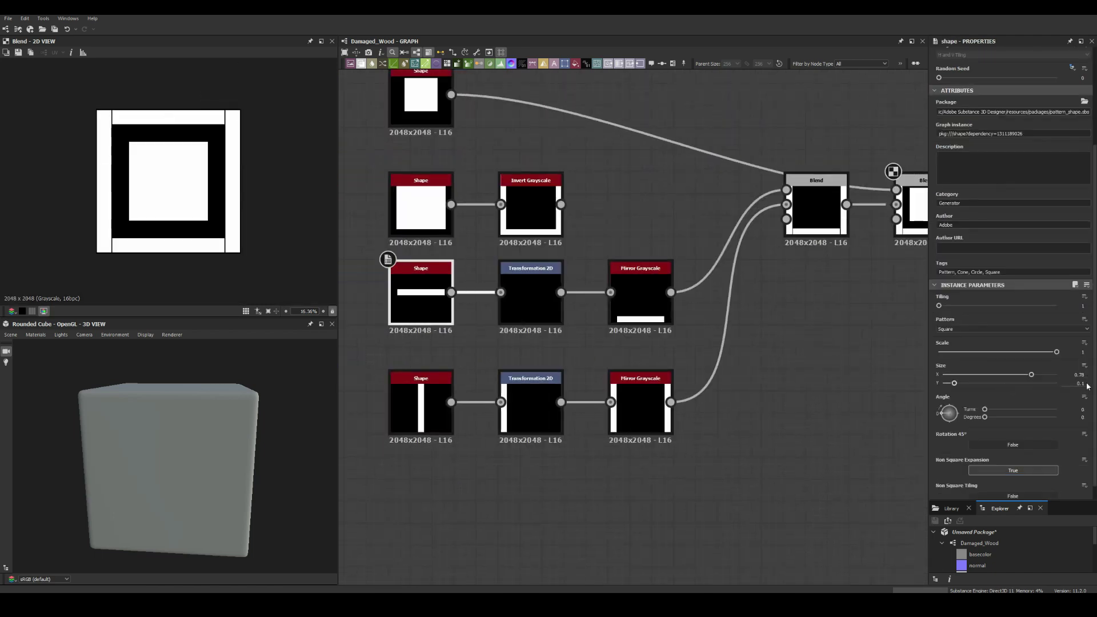
{"action": "scroll", "coordinate": [1088, 459], "scroll_direction": "down", "scroll_amount": 2}
{"action": "left_click", "coordinate": [530, 297]}
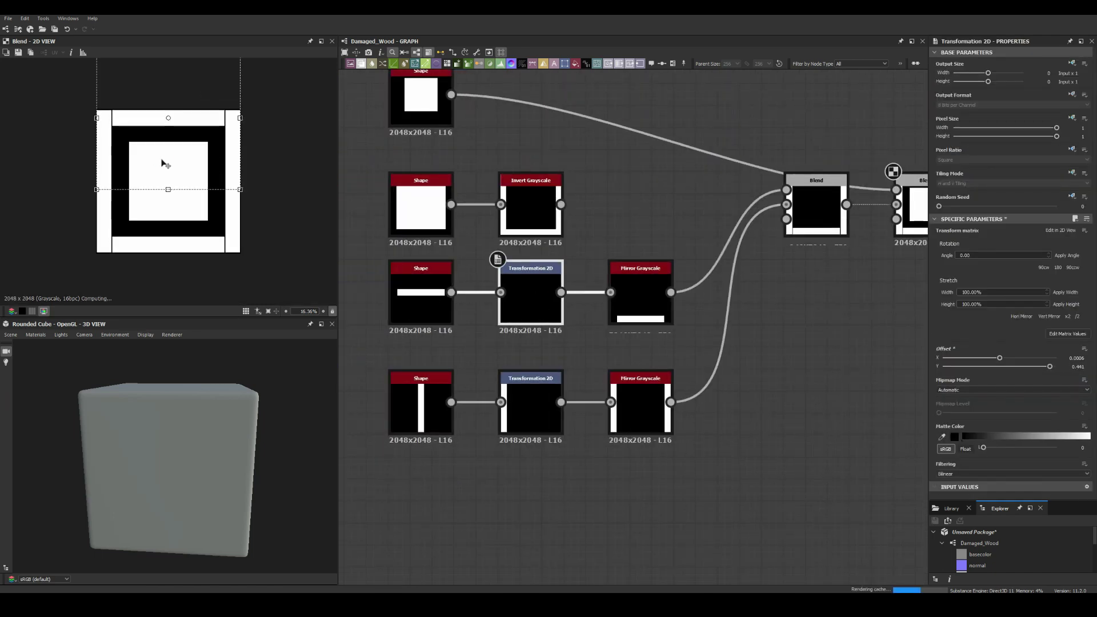
{"action": "left_click", "coordinate": [420, 409]}
{"action": "left_click", "coordinate": [530, 408]}
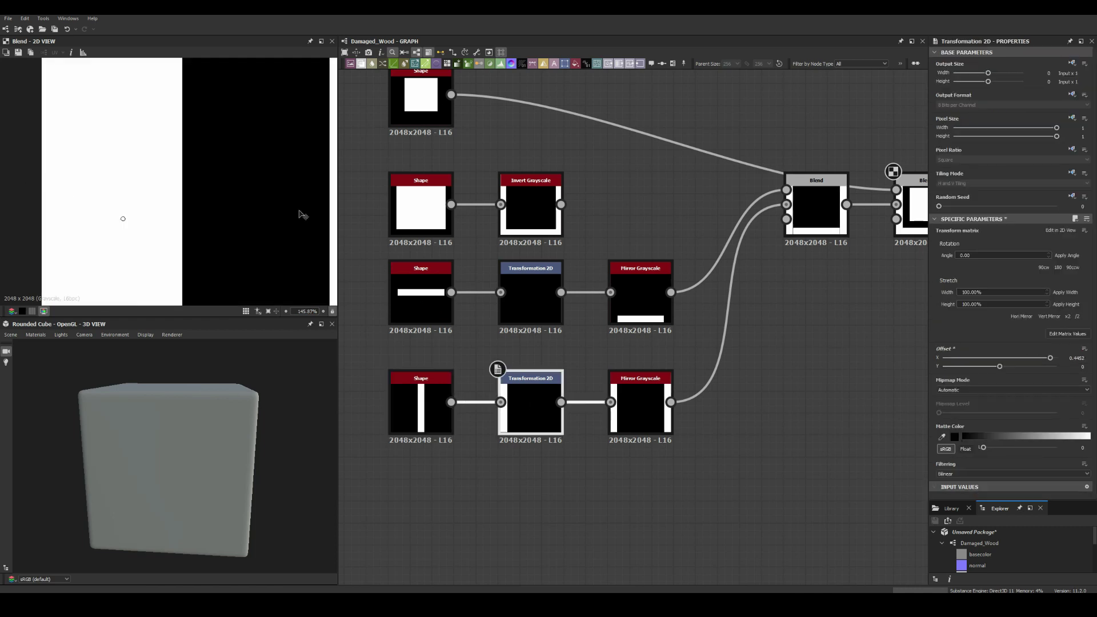
{"action": "scroll", "coordinate": [147, 192], "scroll_direction": "up", "scroll_amount": 3}
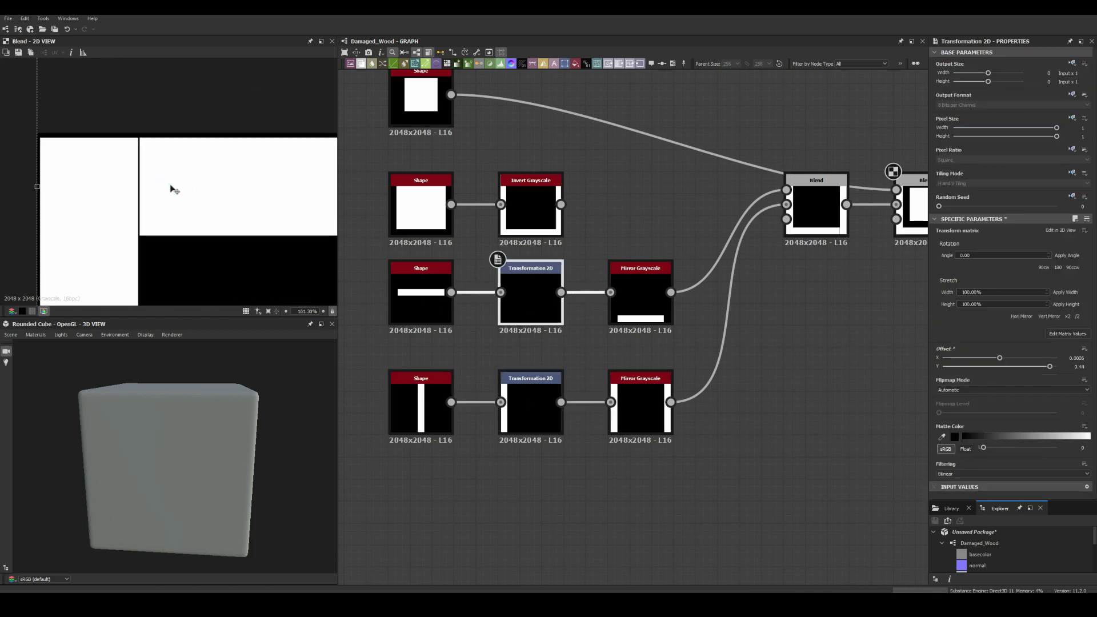
{"action": "left_click", "coordinate": [415, 299]}
{"action": "scroll", "coordinate": [971, 328], "scroll_direction": "down", "scroll_amount": 3}
{"action": "scroll", "coordinate": [568, 330], "scroll_direction": "down", "scroll_amount": 3}
{"action": "scroll", "coordinate": [568, 330], "scroll_direction": "up", "scroll_amount": 1}
{"action": "scroll", "coordinate": [130, 111], "scroll_direction": "up", "scroll_amount": 2}
{"action": "middle_click_drag", "start_coordinate": [649, 336], "coordinate": [641, 306]}
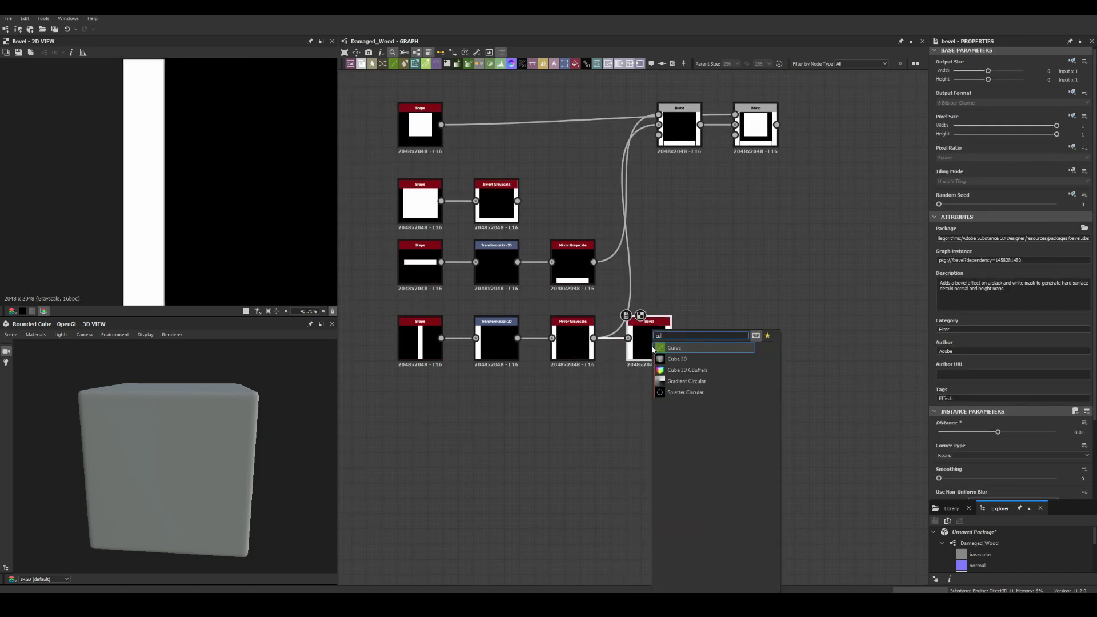
Step: Add a new node from the node list and narrow the bars by reducing Size X
{"action": "double_click", "coordinate": [753, 171]}
{"action": "scroll", "coordinate": [752, 170], "scroll_direction": "down", "scroll_amount": 2}
{"action": "key", "text": "space"}
{"action": "left_click", "coordinate": [547, 360]}
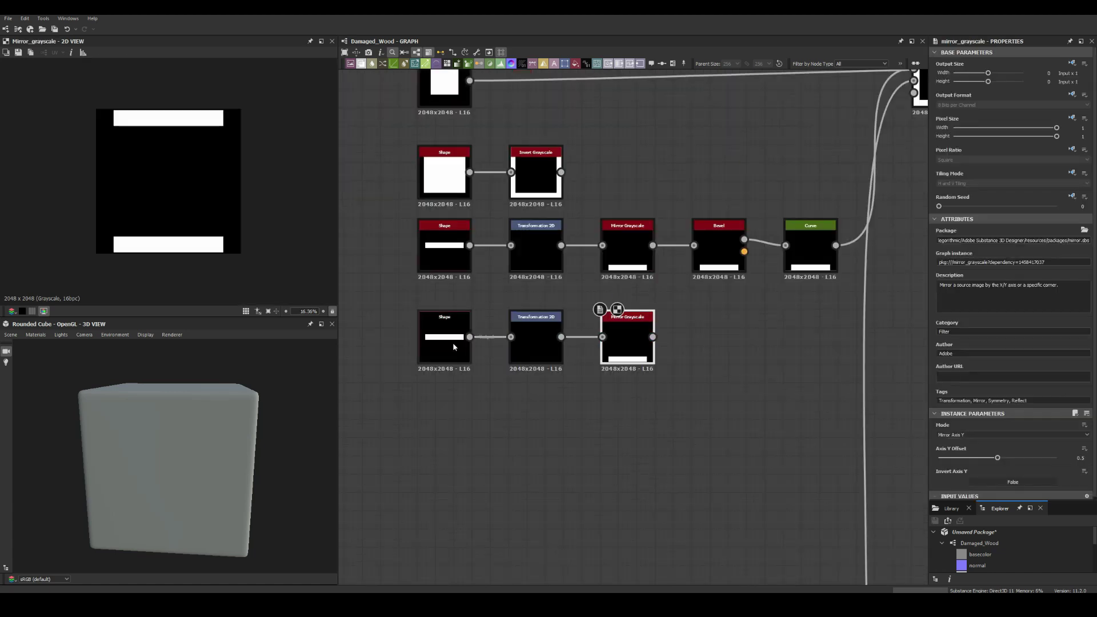
{"action": "left_click_drag", "start_coordinate": [1027, 401], "coordinate": [1021, 402]}
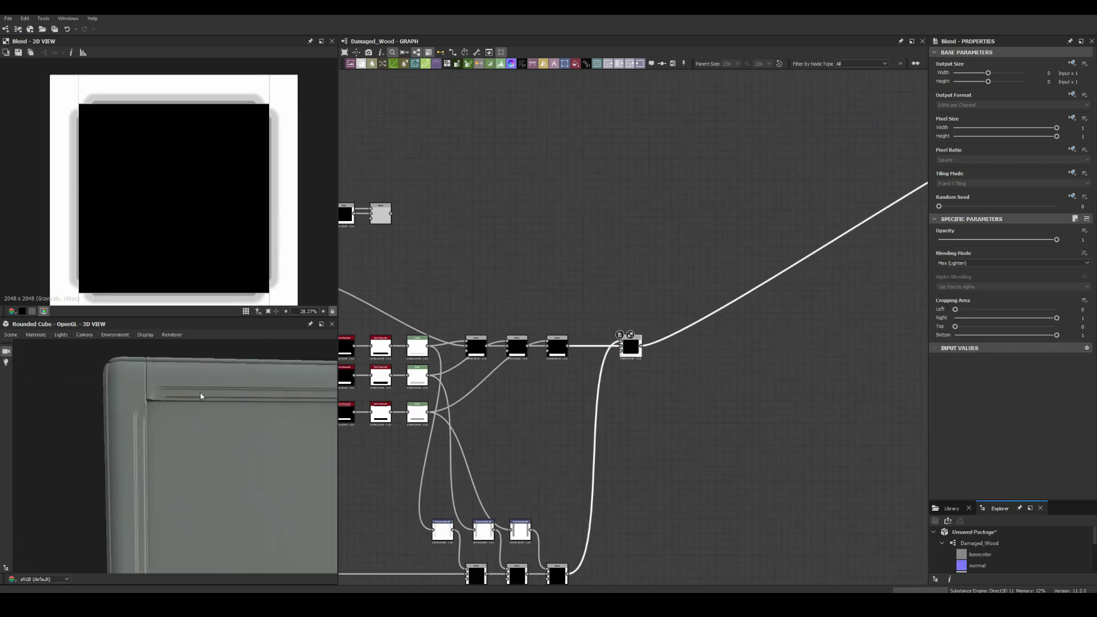
Step: View the cube frontally and set the final Blend node to Max (Lighten)
{"action": "left_click_drag", "start_coordinate": [237, 413], "coordinate": [173, 381]}
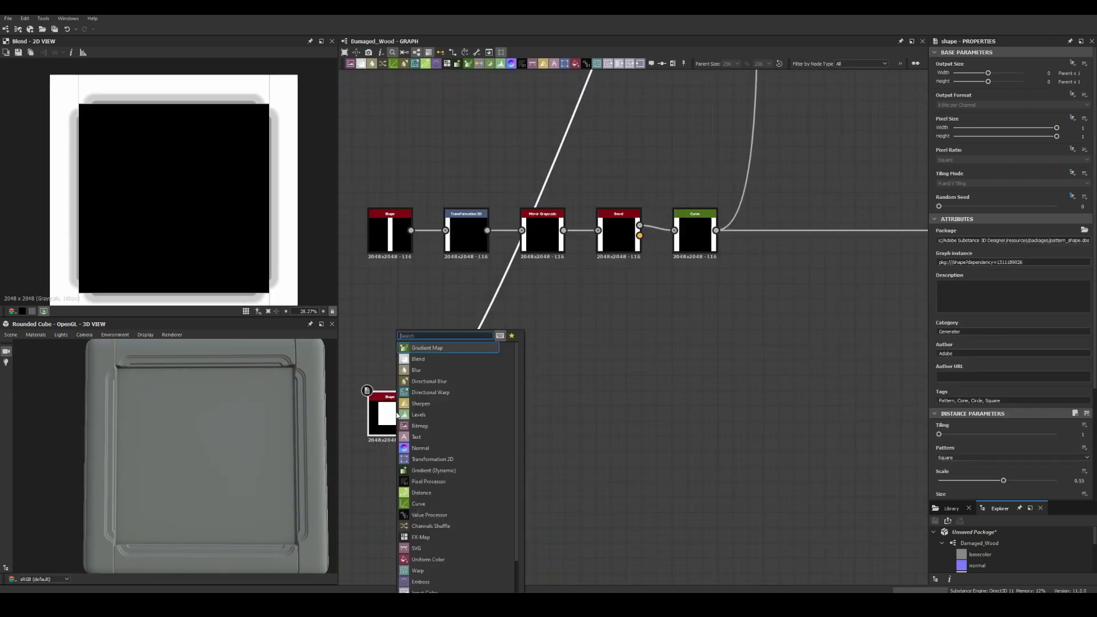
{"action": "scroll", "coordinate": [435, 346], "scroll_direction": "down", "scroll_amount": 5}
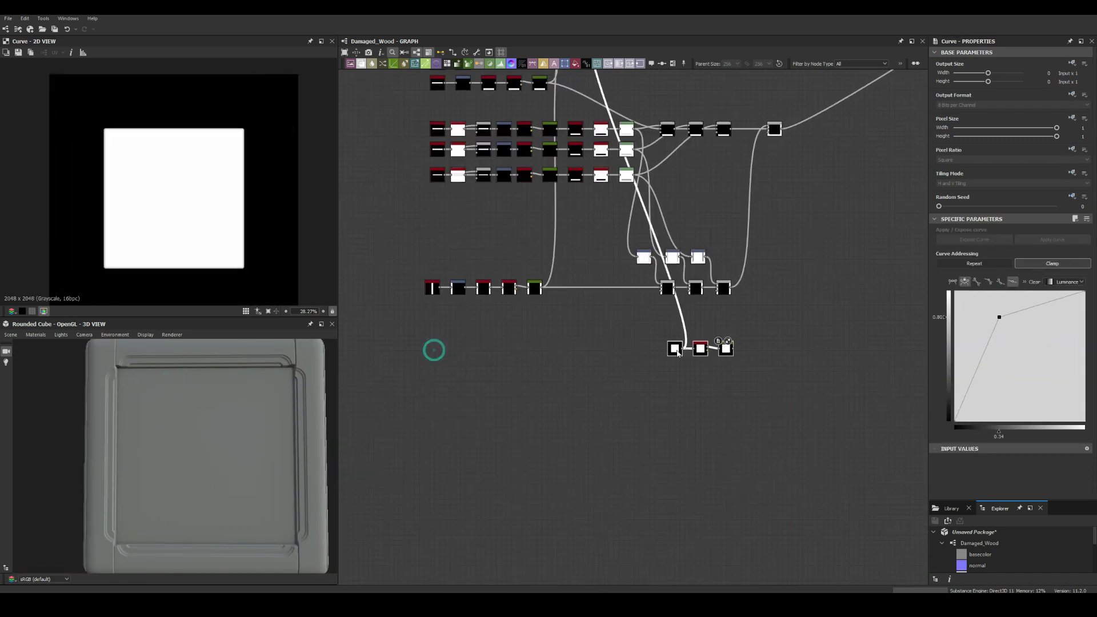
{"action": "left_click", "coordinate": [671, 314]}
{"action": "left_click", "coordinate": [949, 298]}
{"action": "scroll", "coordinate": [539, 435], "scroll_direction": "up", "scroll_amount": 3}
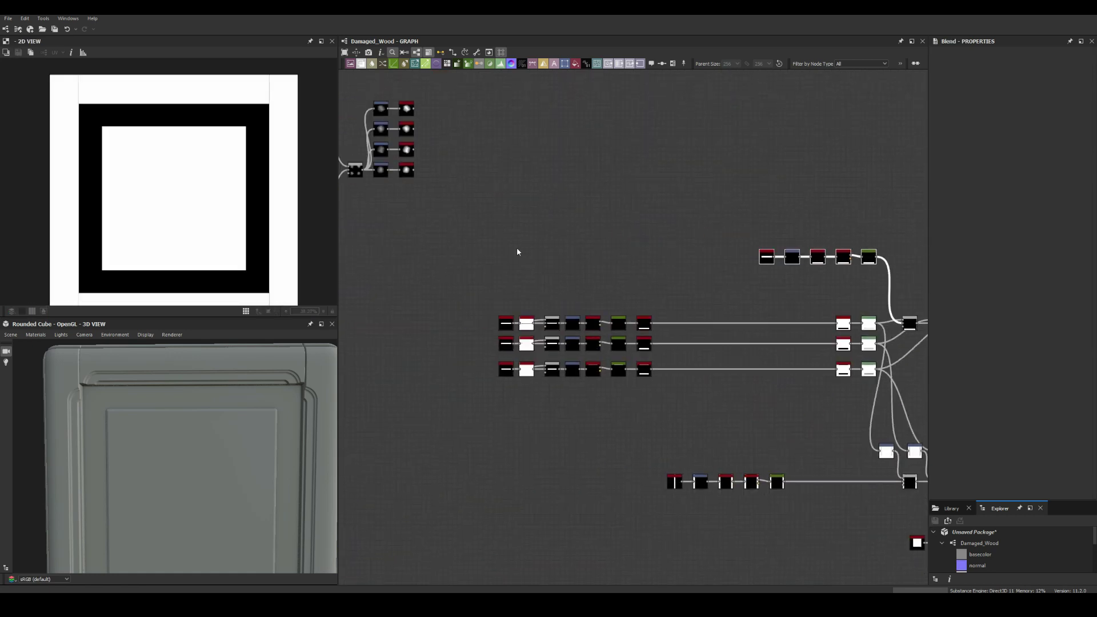
Step: Feed a new bar shape into the Tile Sampler and stretch the chips into streaks
{"action": "left_click", "coordinate": [581, 376]}
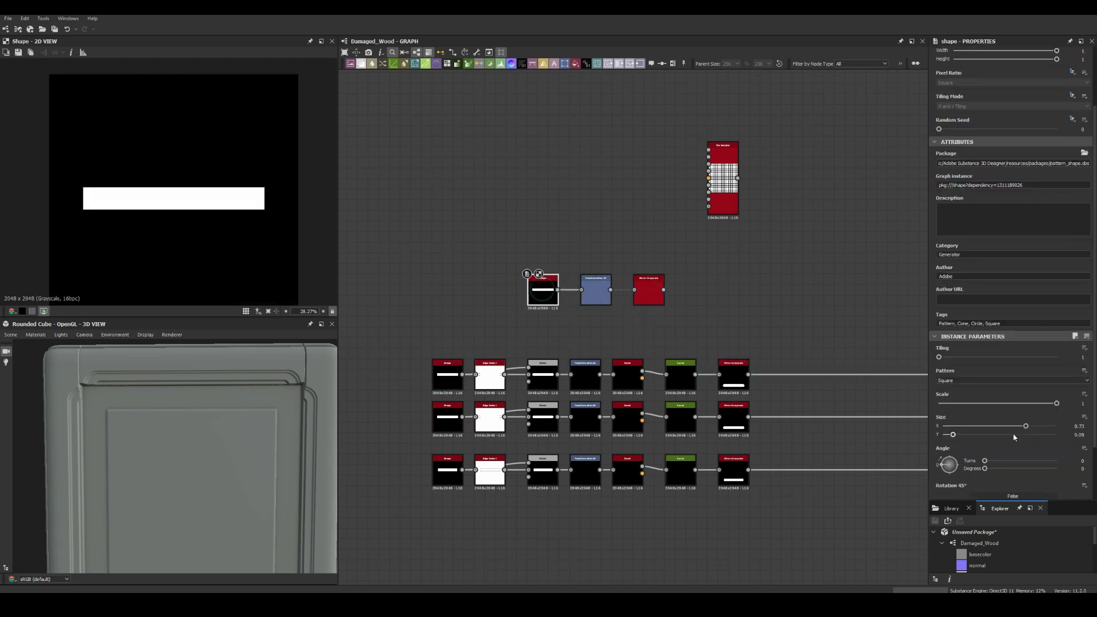
{"action": "left_click", "coordinate": [954, 283]}
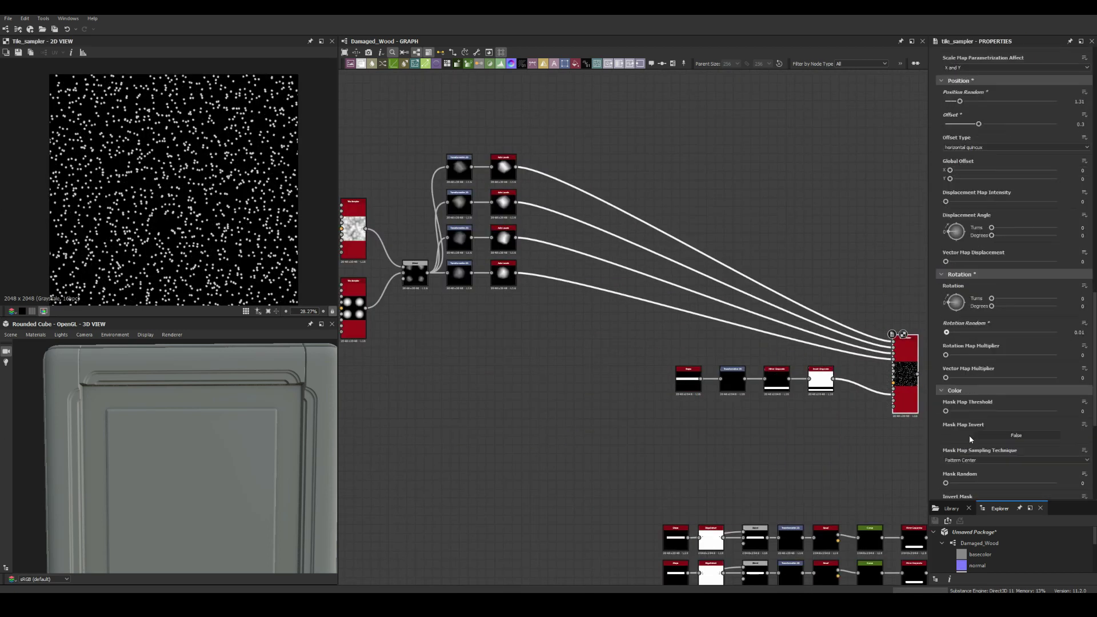
{"action": "left_click_drag", "start_coordinate": [950, 330], "coordinate": [1009, 330]}
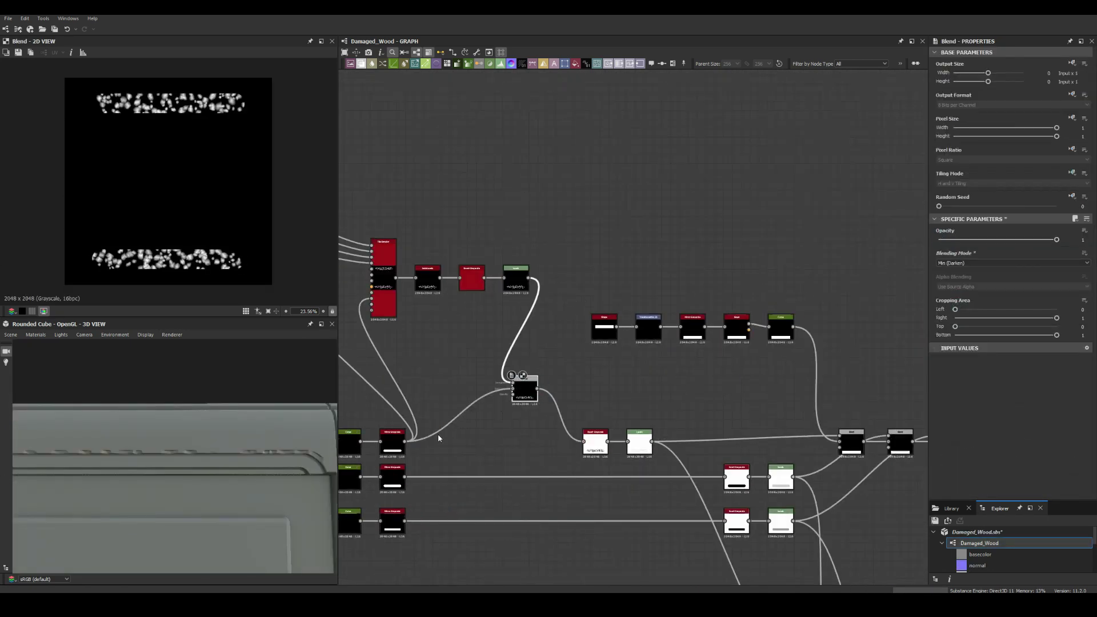
Step: Switch the chip Blend to Add (Linear Dodge) and bring other nodes into view
{"action": "left_click", "coordinate": [950, 276]}
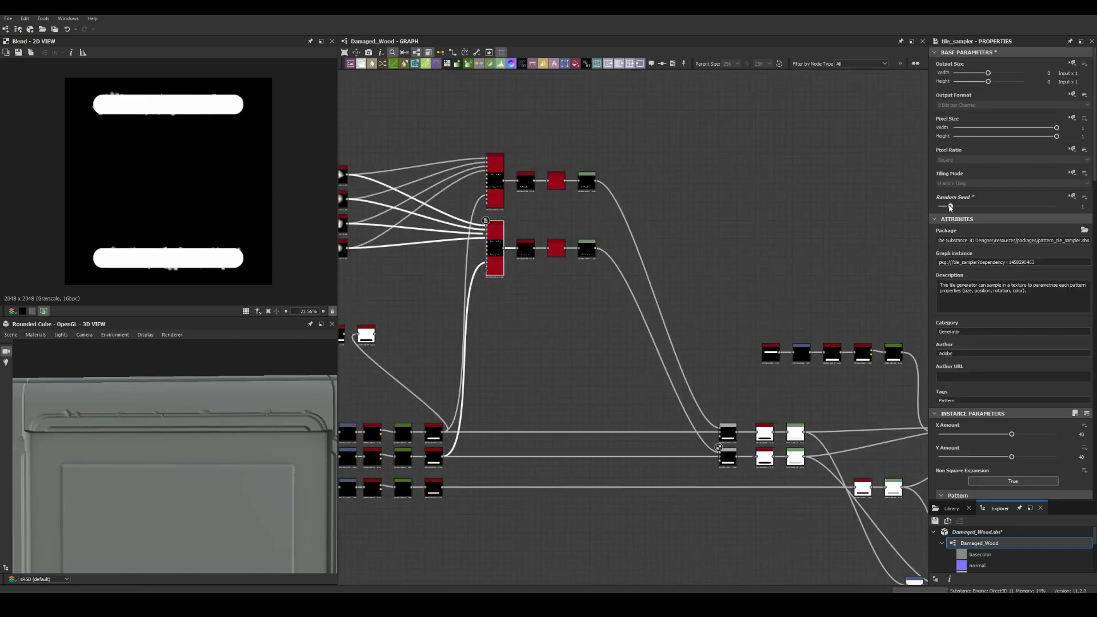
{"action": "scroll", "coordinate": [142, 405], "scroll_direction": "up", "scroll_amount": 3}
{"action": "scroll", "coordinate": [1012, 465], "scroll_direction": "down", "scroll_amount": 10}
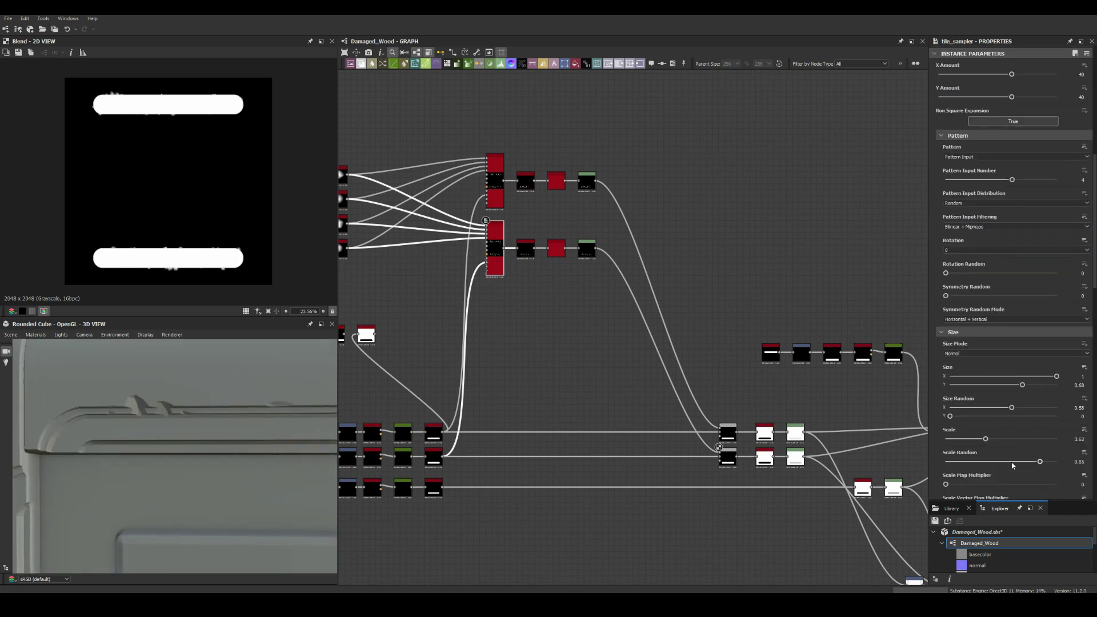
{"action": "scroll", "coordinate": [1007, 390], "scroll_direction": "down", "scroll_amount": 10}
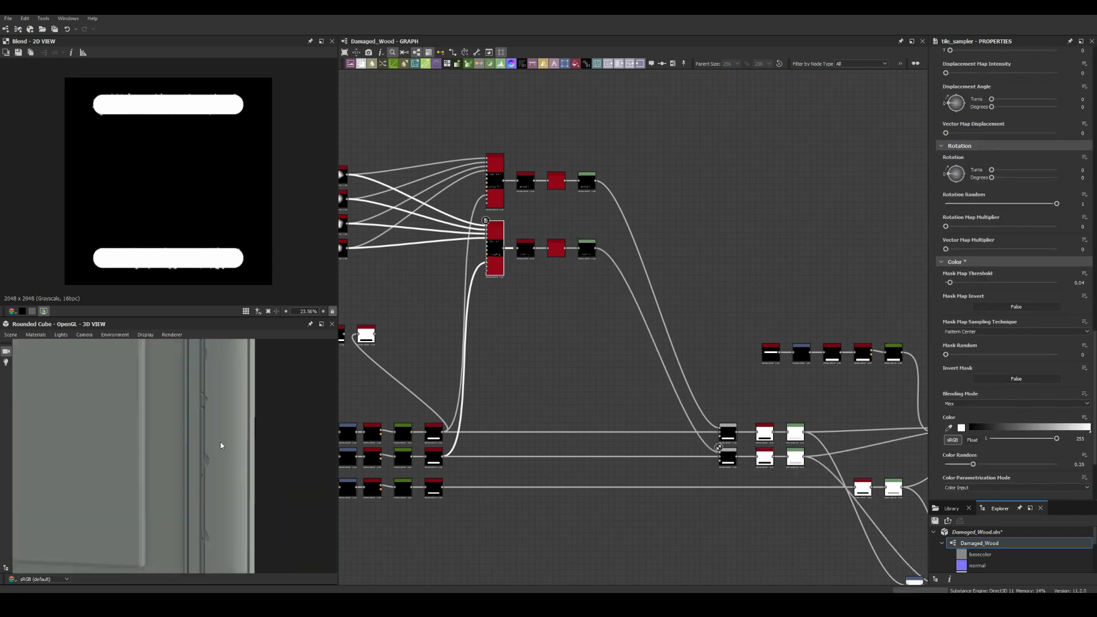
{"action": "middle_click_drag", "start_coordinate": [487, 312], "coordinate": [650, 361]}
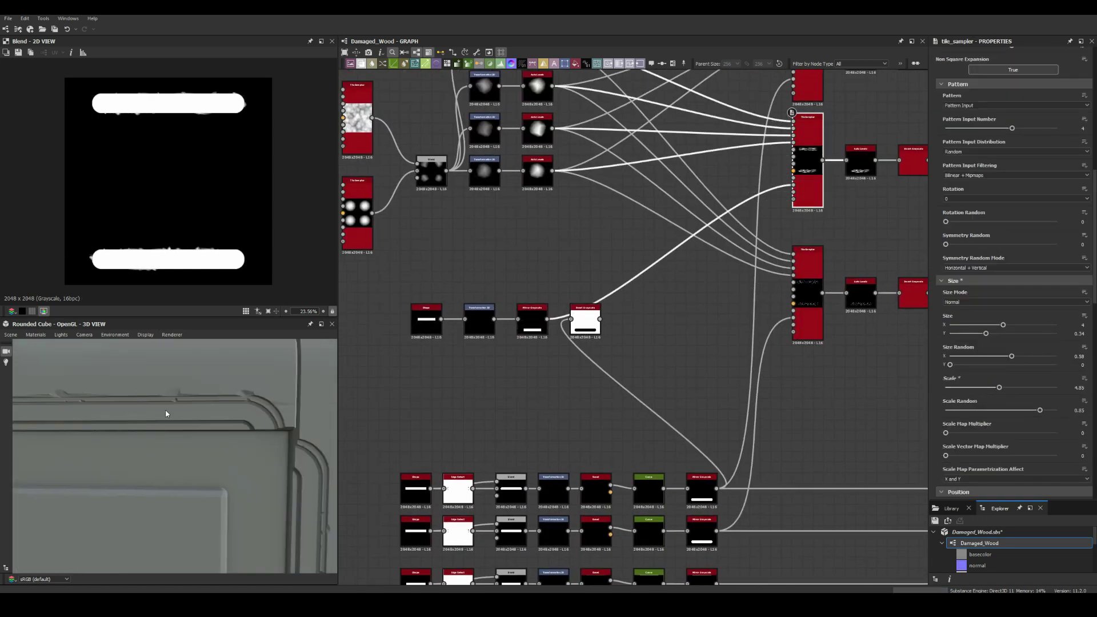
Step: Duplicate the Shape, Transformation 2D and Mirror row beside the Blend nodes
{"action": "middle_click_drag", "start_coordinate": [714, 286], "coordinate": [739, 293]}
{"action": "scroll", "coordinate": [739, 293], "scroll_direction": "up", "scroll_amount": 5}
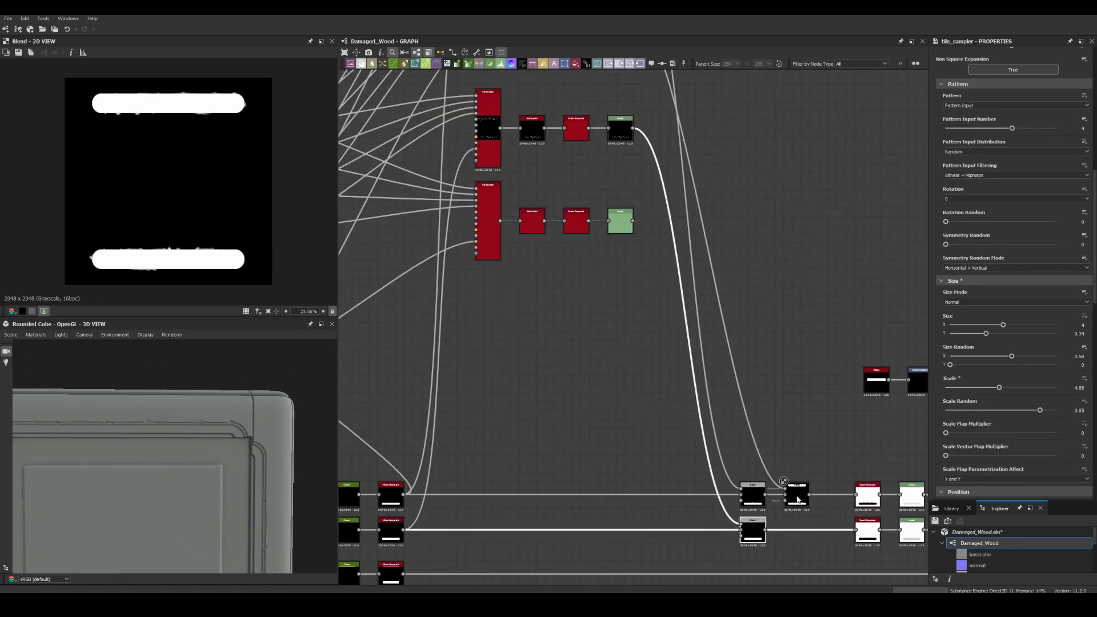
{"action": "left_click", "coordinate": [761, 535]}
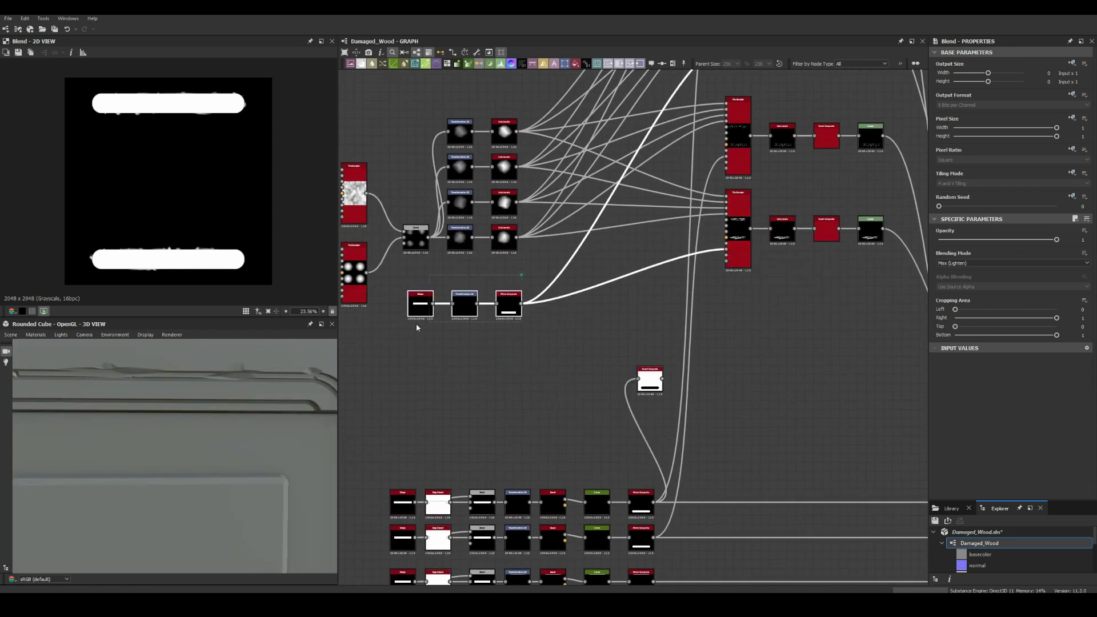
{"action": "key", "text": "ctrl+d"}
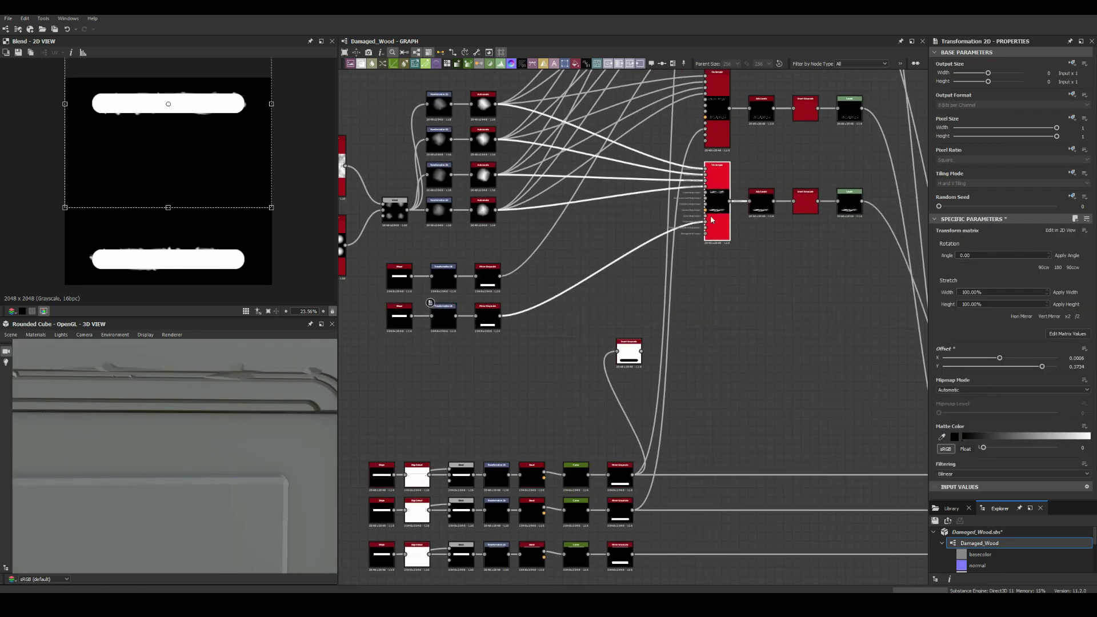
Step: Frame the graph and locate the tile sampler nodes
{"action": "left_click", "coordinate": [725, 215]}
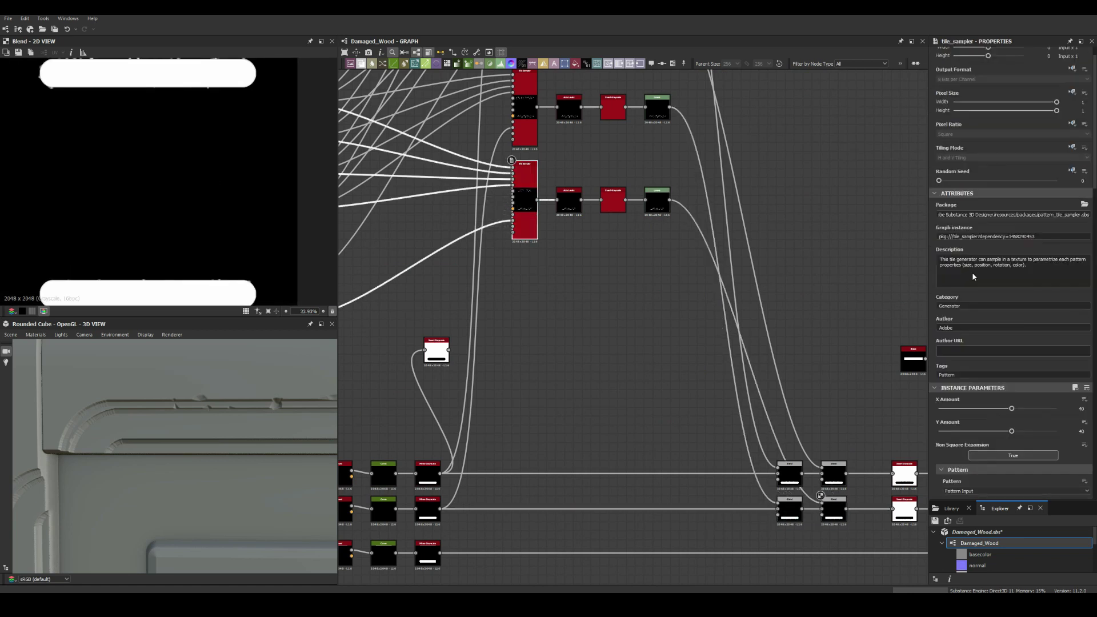
{"action": "scroll", "coordinate": [969, 272], "scroll_direction": "up", "scroll_amount": 1}
{"action": "left_click_drag", "start_coordinate": [960, 359], "coordinate": [974, 362]}
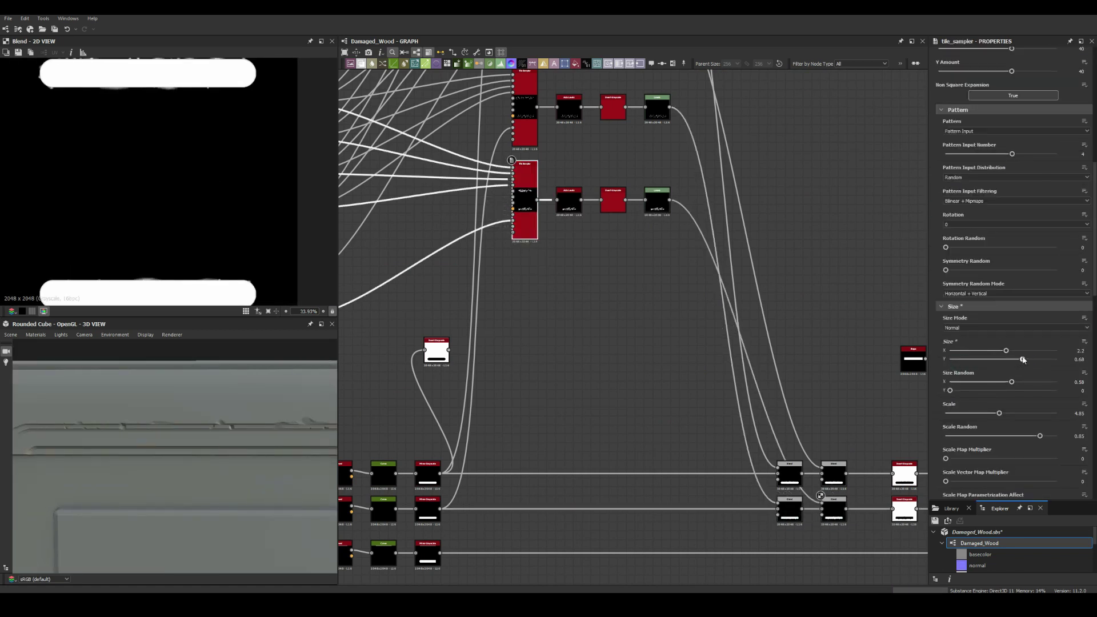
{"action": "key", "text": "f"}
{"action": "scroll", "coordinate": [622, 232], "scroll_direction": "up", "scroll_amount": 5}
{"action": "scroll", "coordinate": [631, 310], "scroll_direction": "down", "scroll_amount": 2}
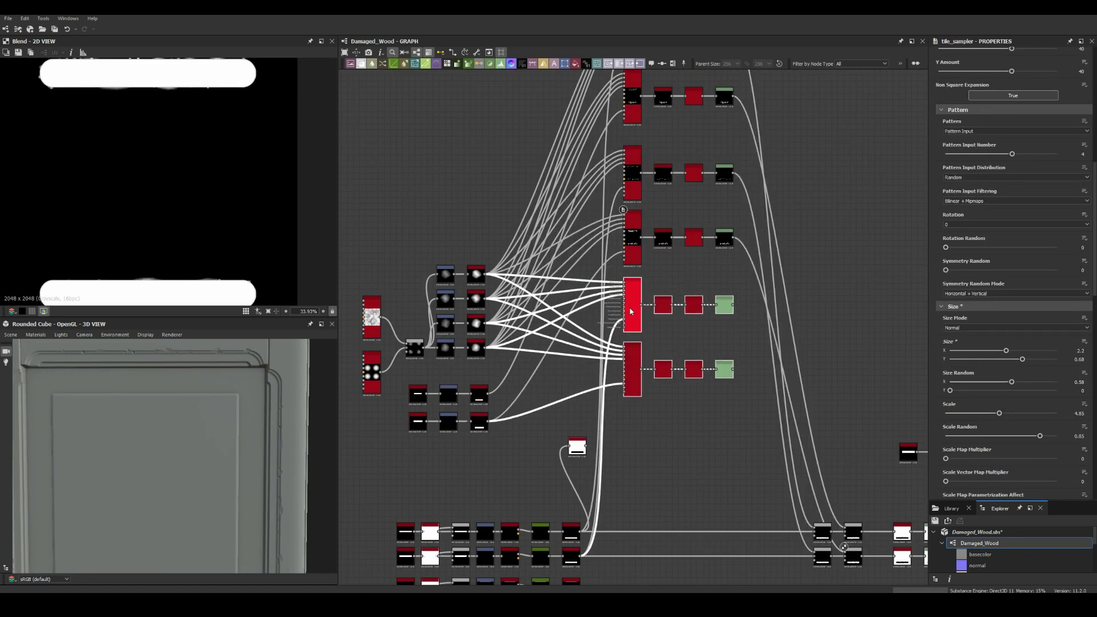
{"action": "middle_click_drag", "start_coordinate": [631, 310], "coordinate": [587, 216]}
{"action": "left_click", "coordinate": [779, 495]}
{"action": "mouse_move", "coordinate": [686, 296]}
{"action": "middle_mouse_down"}
{"action": "mouse_move", "coordinate": [479, 131]}
{"action": "mouse_move", "coordinate": [634, 258]}
{"action": "middle_mouse_up"}
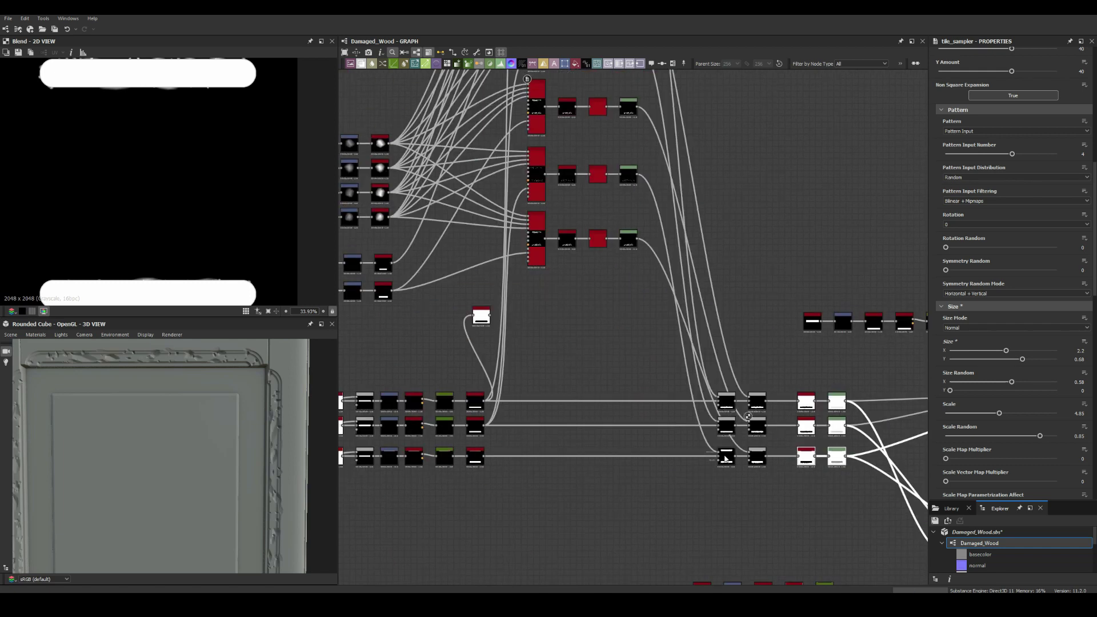
Step: Plug the white bar shape into the Tile Sampler's pattern input
{"action": "left_click", "coordinate": [475, 402]}
{"action": "left_click_drag", "start_coordinate": [530, 191], "coordinate": [529, 213]}
{"action": "middle_click_drag", "start_coordinate": [528, 213], "coordinate": [546, 269]}
{"action": "left_click", "coordinate": [554, 297]}
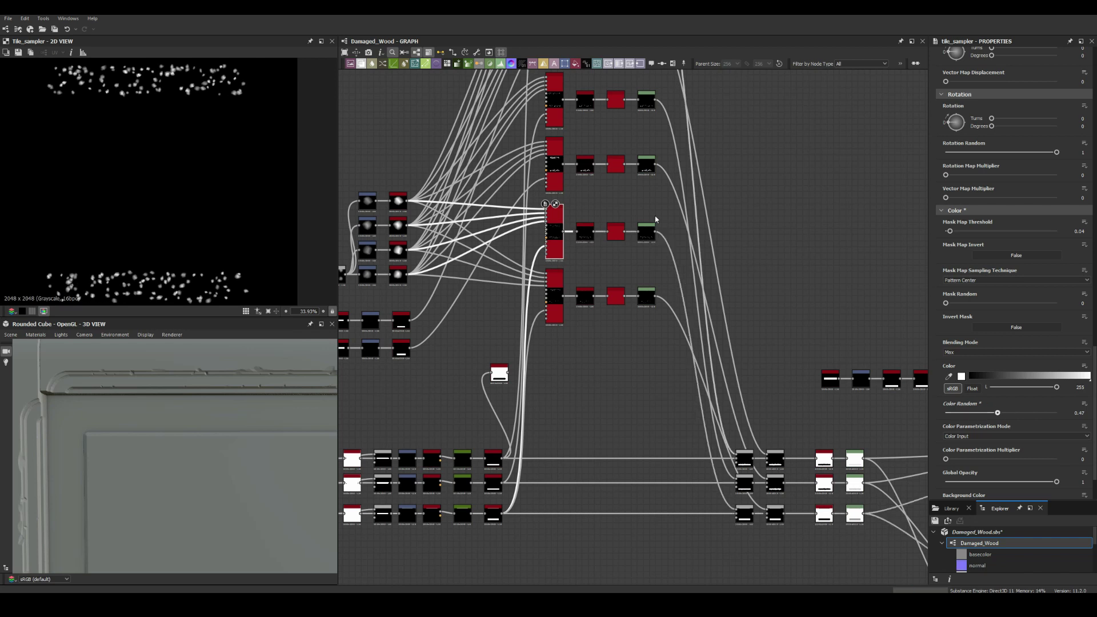
{"action": "scroll", "coordinate": [656, 217], "scroll_direction": "down", "scroll_amount": 2}
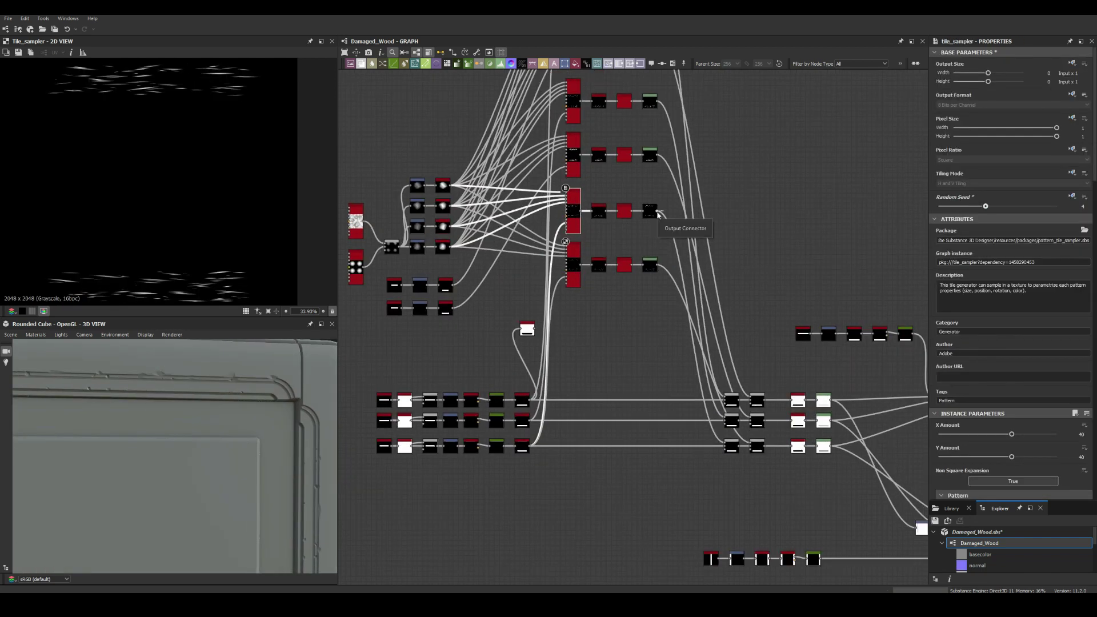
Step: Preview the Blend node to check the scattered streak result
{"action": "left_click", "coordinate": [657, 212]}
{"action": "scroll", "coordinate": [622, 364], "scroll_direction": "up", "scroll_amount": 2}
{"action": "scroll", "coordinate": [616, 261], "scroll_direction": "down", "scroll_amount": 3}
{"action": "scroll", "coordinate": [617, 261], "scroll_direction": "up", "scroll_amount": 2}
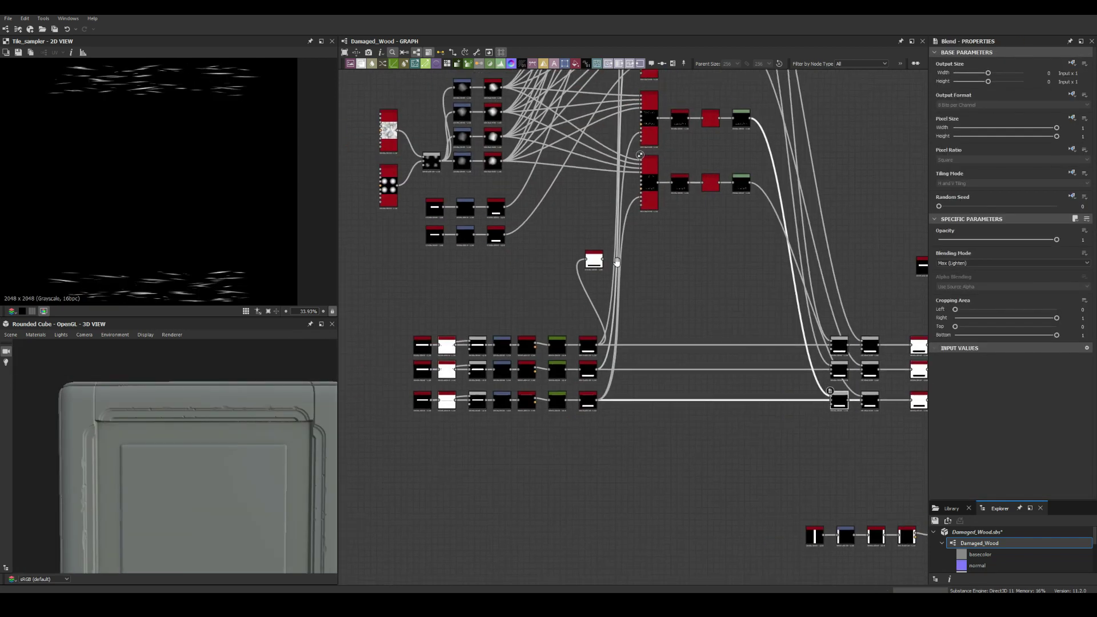
{"action": "scroll", "coordinate": [533, 362], "scroll_direction": "down", "scroll_amount": 2}
{"action": "scroll", "coordinate": [533, 362], "scroll_direction": "up", "scroll_amount": 3}
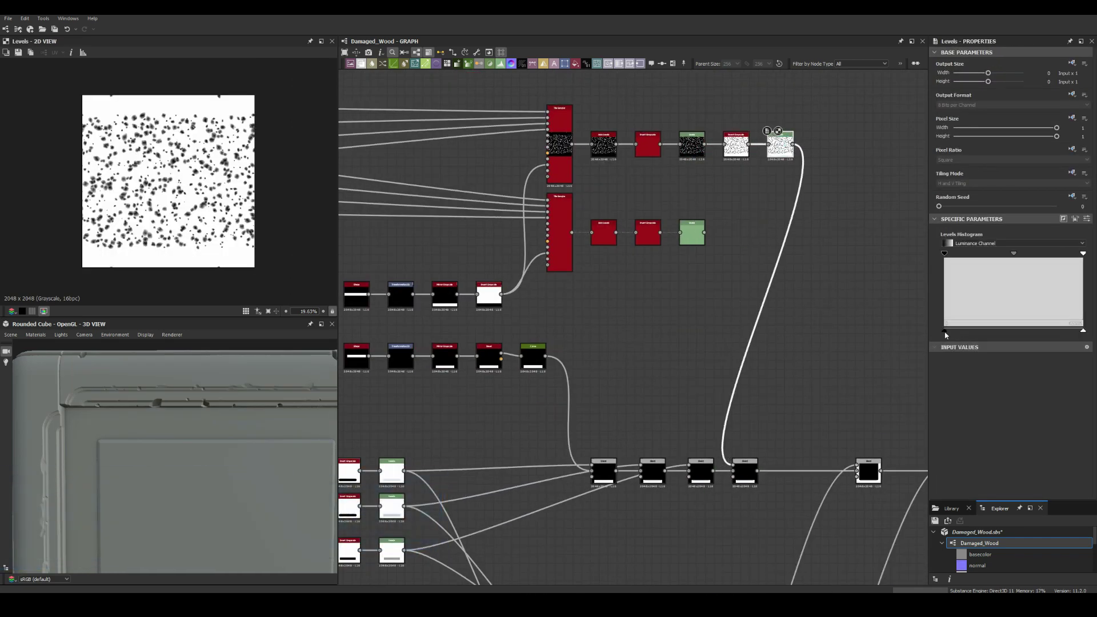
Step: Change the speck Tile Sampler's random seed to 3
{"action": "left_click", "coordinate": [560, 167]}
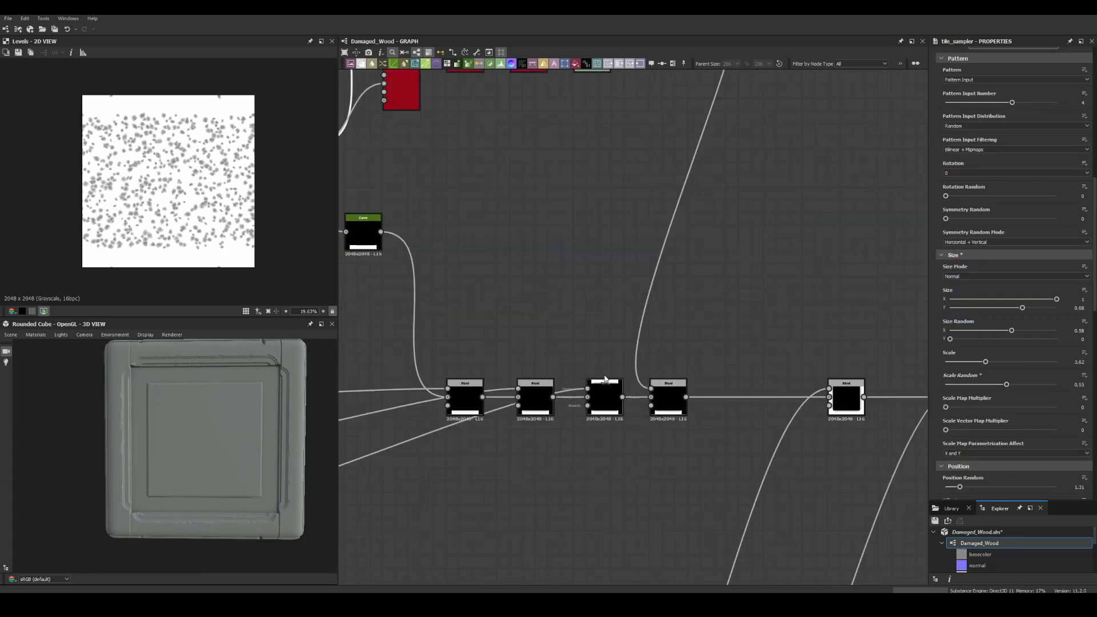
{"action": "left_click", "coordinate": [974, 207]}
{"action": "scroll", "coordinate": [1004, 350], "scroll_direction": "down", "scroll_amount": 10}
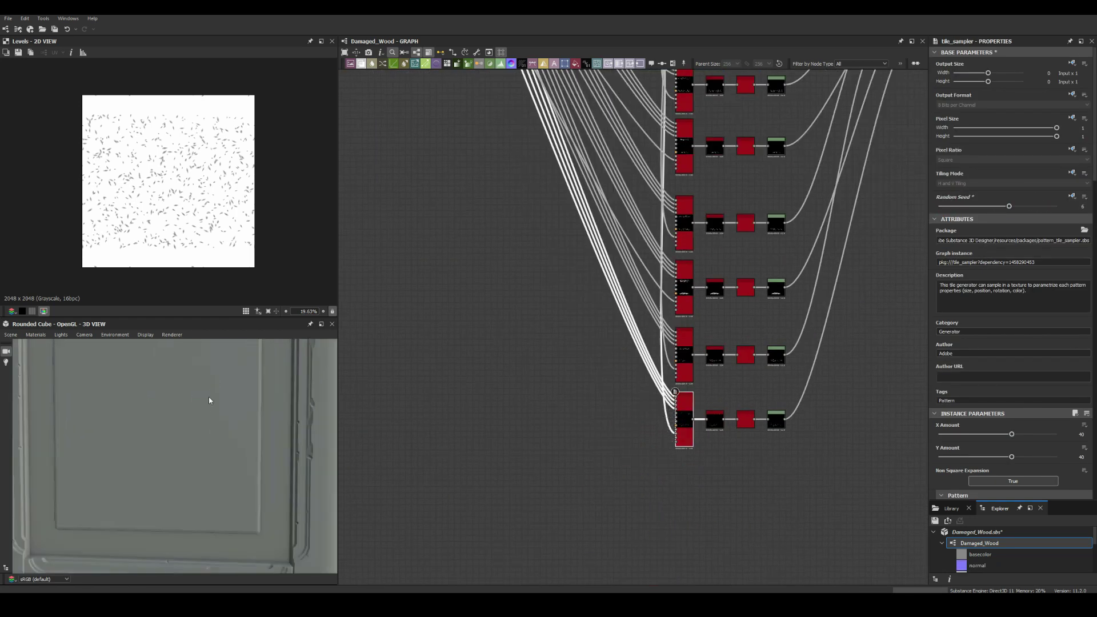
Step: Select a scratch Tile Sampler, then preview the Invert Grayscale node
{"action": "left_click", "coordinate": [680, 150]}
{"action": "scroll", "coordinate": [263, 480], "scroll_direction": "up", "scroll_amount": 3}
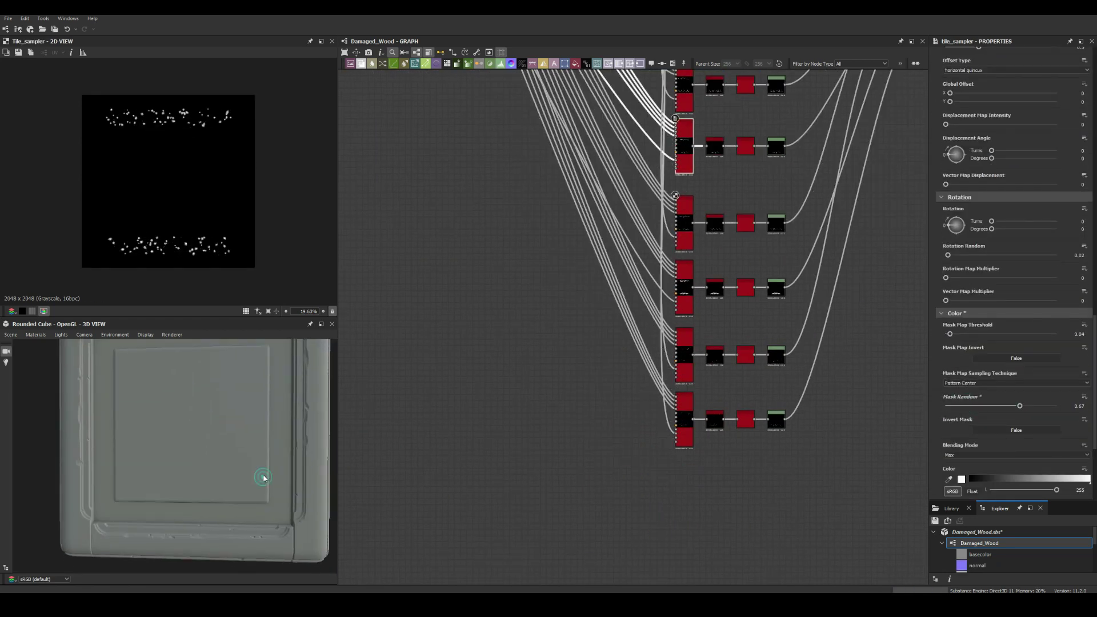
{"action": "scroll", "coordinate": [214, 441], "scroll_direction": "down", "scroll_amount": 3}
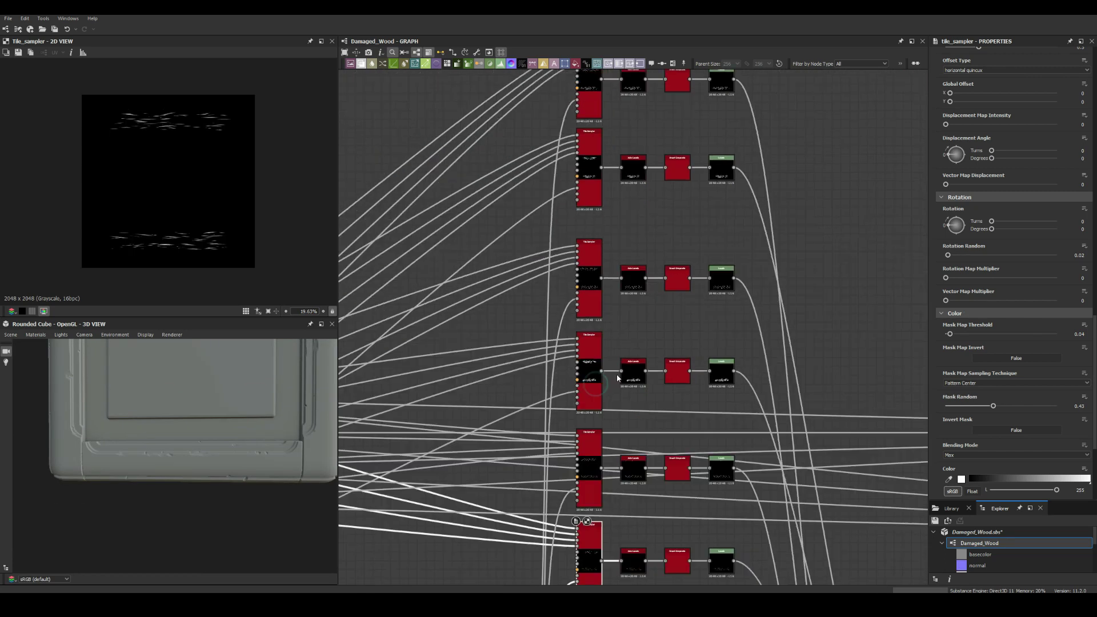
{"action": "scroll", "coordinate": [710, 248], "scroll_direction": "down", "scroll_amount": 5}
{"action": "scroll", "coordinate": [710, 247], "scroll_direction": "up", "scroll_amount": 3}
{"action": "scroll", "coordinate": [736, 315], "scroll_direction": "down", "scroll_amount": 3}
{"action": "scroll", "coordinate": [736, 316], "scroll_direction": "down", "scroll_amount": 1}
{"action": "scroll", "coordinate": [735, 315], "scroll_direction": "up", "scroll_amount": 5}
{"action": "left_click", "coordinate": [725, 292]}
Step: Preview the bar Shape node and the Levels output
{"action": "scroll", "coordinate": [225, 455], "scroll_direction": "up", "scroll_amount": 3}
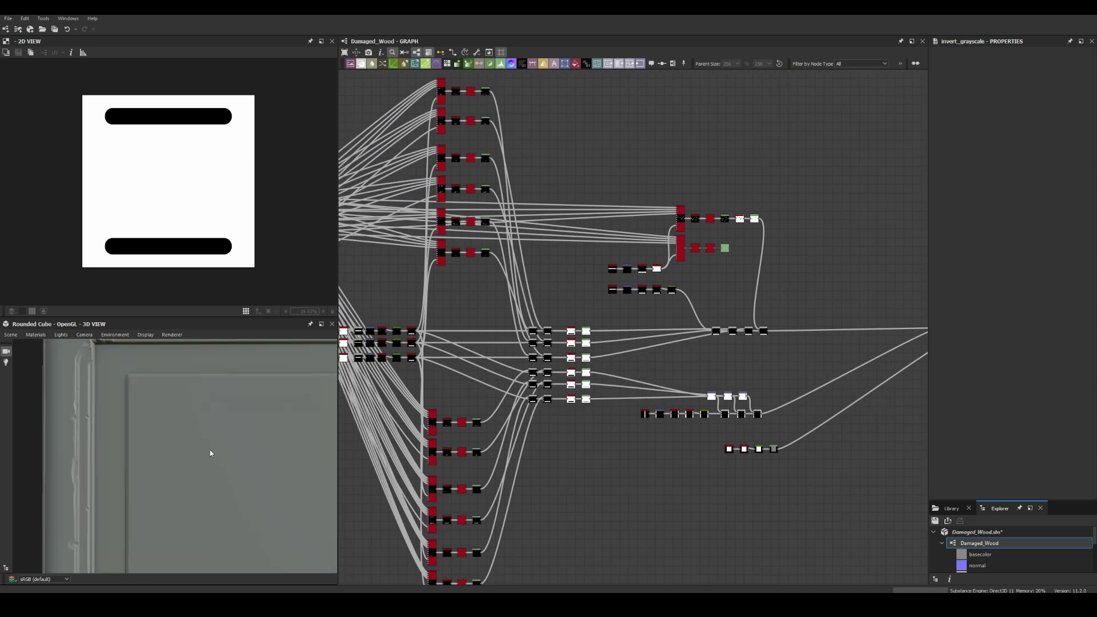
{"action": "scroll", "coordinate": [449, 215], "scroll_direction": "up", "scroll_amount": 2}
{"action": "scroll", "coordinate": [564, 249], "scroll_direction": "up", "scroll_amount": 2}
{"action": "left_click", "coordinate": [564, 249]}
{"action": "scroll", "coordinate": [548, 286], "scroll_direction": "down", "scroll_amount": 5}
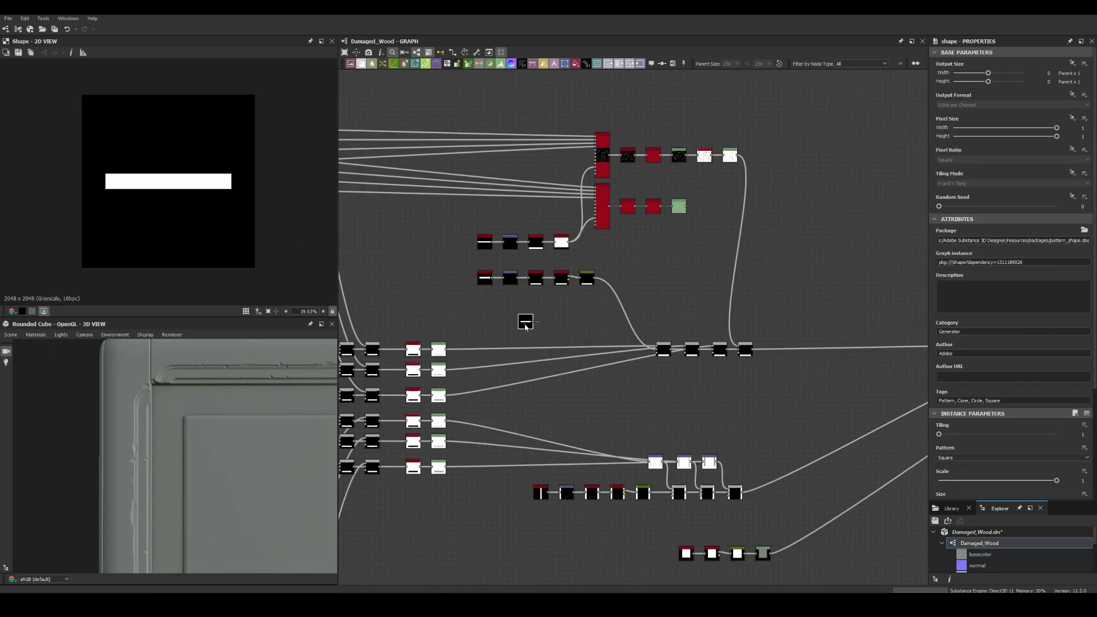
{"action": "left_click", "coordinate": [679, 205]}
{"action": "scroll", "coordinate": [721, 169], "scroll_direction": "up", "scroll_amount": 2}
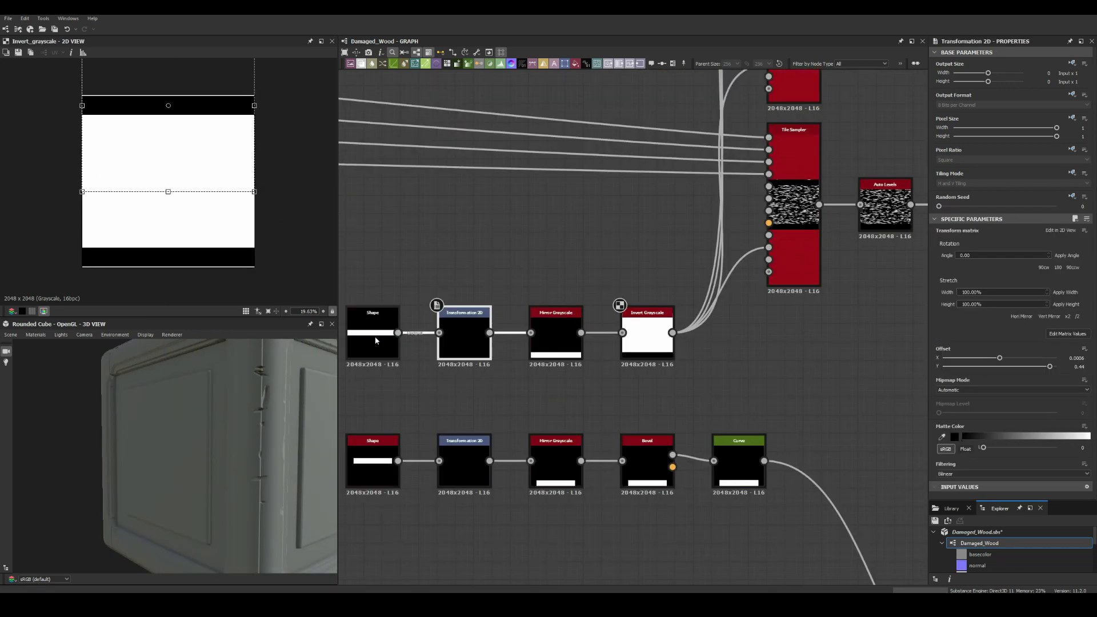
Step: Orbit the cube to see the whole panel and select the edge-chip Tile Sampler
{"action": "left_click", "coordinate": [375, 340]}
{"action": "left_click_drag", "start_coordinate": [287, 436], "coordinate": [265, 433]}
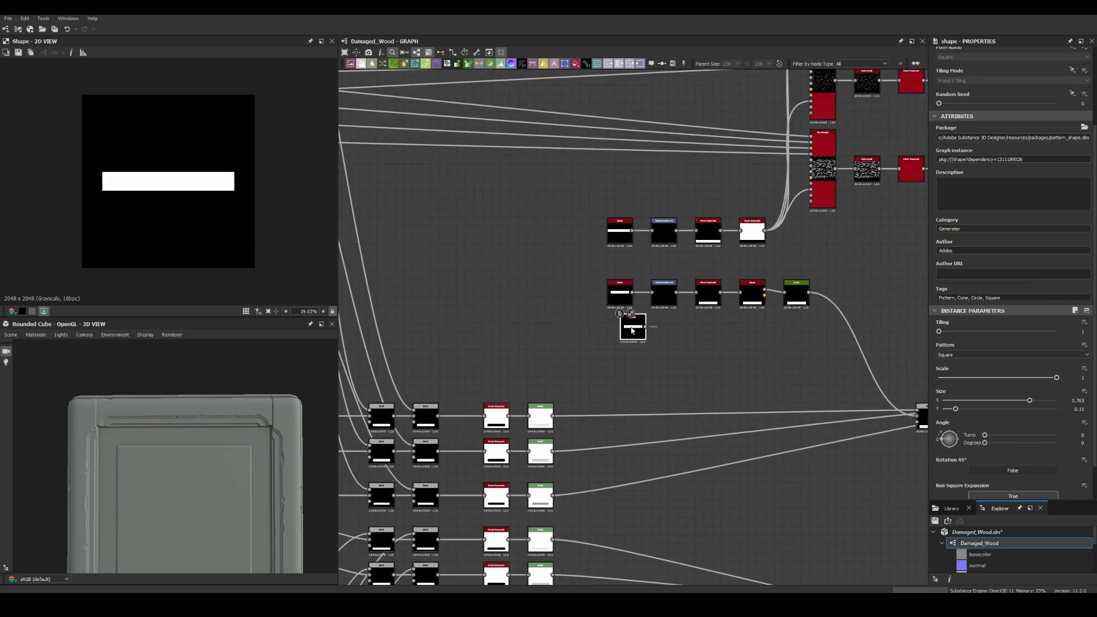
{"action": "left_click", "coordinate": [622, 194]}
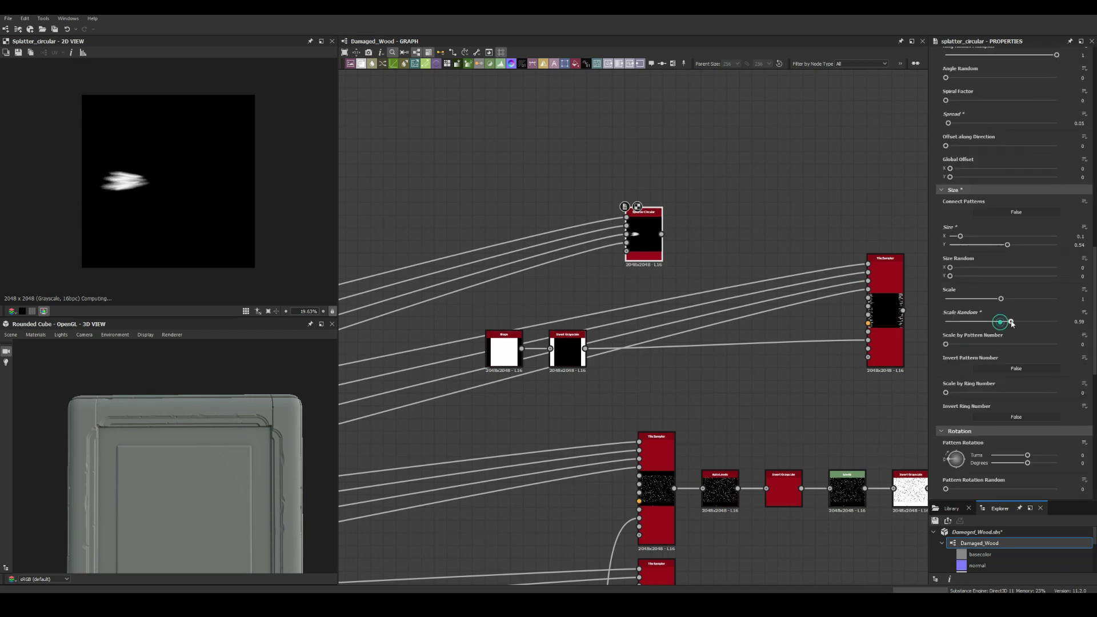
{"action": "scroll", "coordinate": [989, 328], "scroll_direction": "down", "scroll_amount": 5}
{"action": "scroll", "coordinate": [719, 262], "scroll_direction": "up", "scroll_amount": 2}
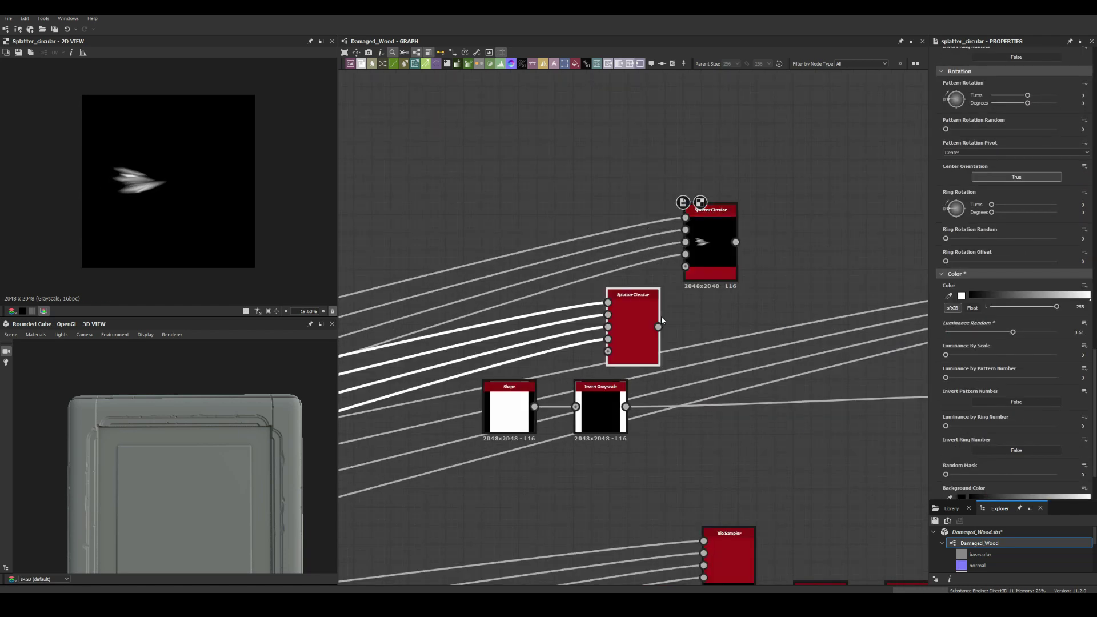
Step: Nudge the second Splatter Circular node up and preview the splatter nodes
{"action": "left_click_drag", "start_coordinate": [710, 252], "coordinate": [710, 245]}
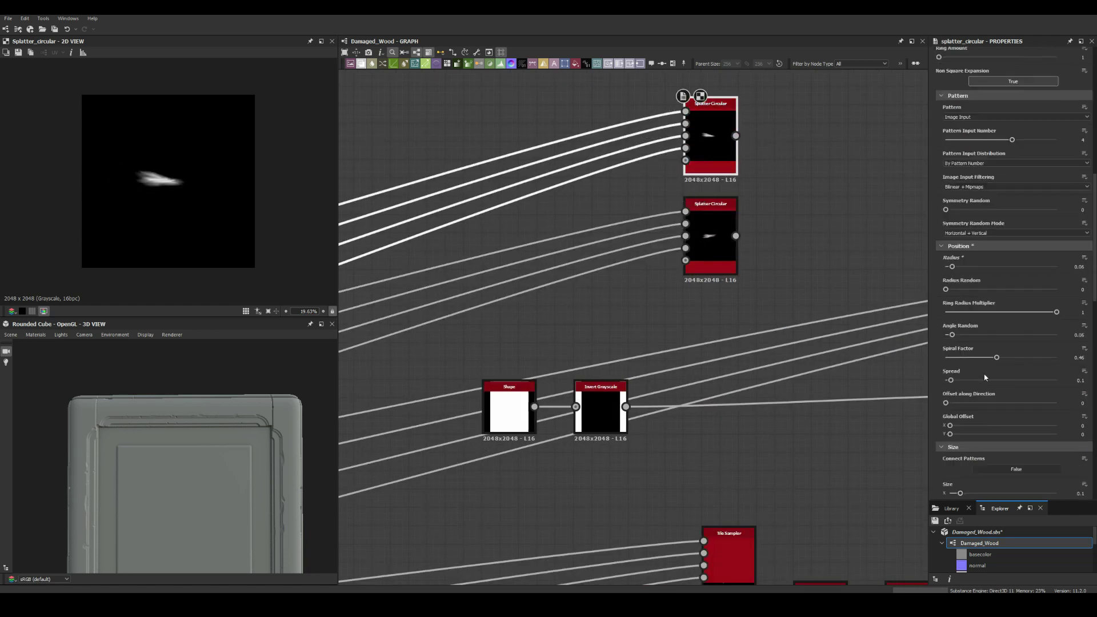
{"action": "scroll", "coordinate": [754, 210], "scroll_direction": "down", "scroll_amount": 4}
{"action": "left_click", "coordinate": [732, 124]}
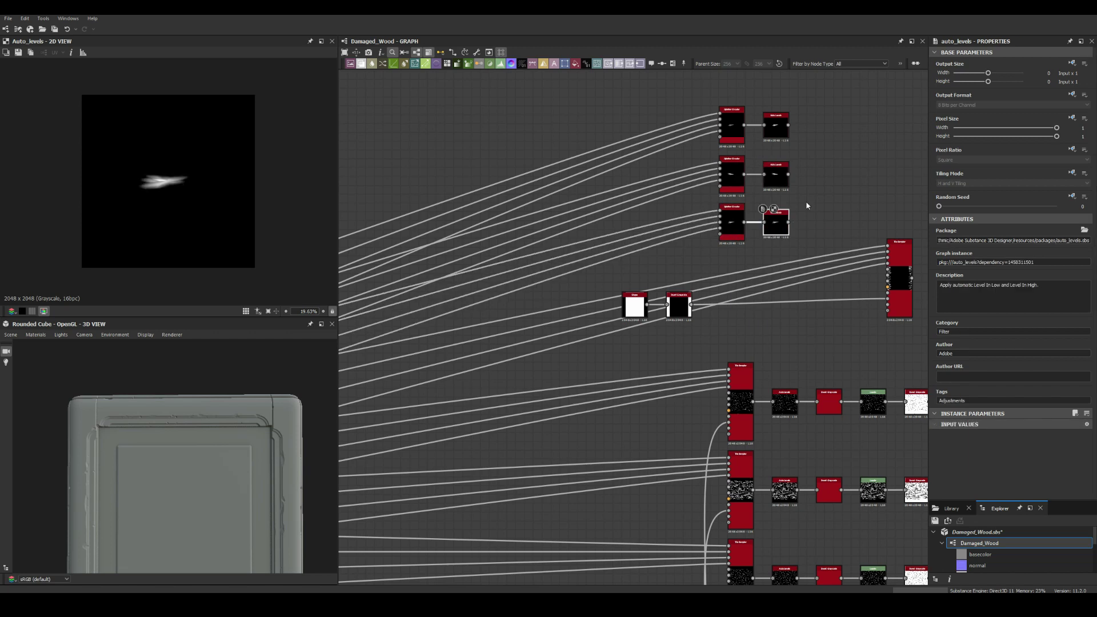
{"action": "scroll", "coordinate": [735, 234], "scroll_direction": "up", "scroll_amount": 2}
{"action": "scroll", "coordinate": [1000, 312], "scroll_direction": "down", "scroll_amount": 10}
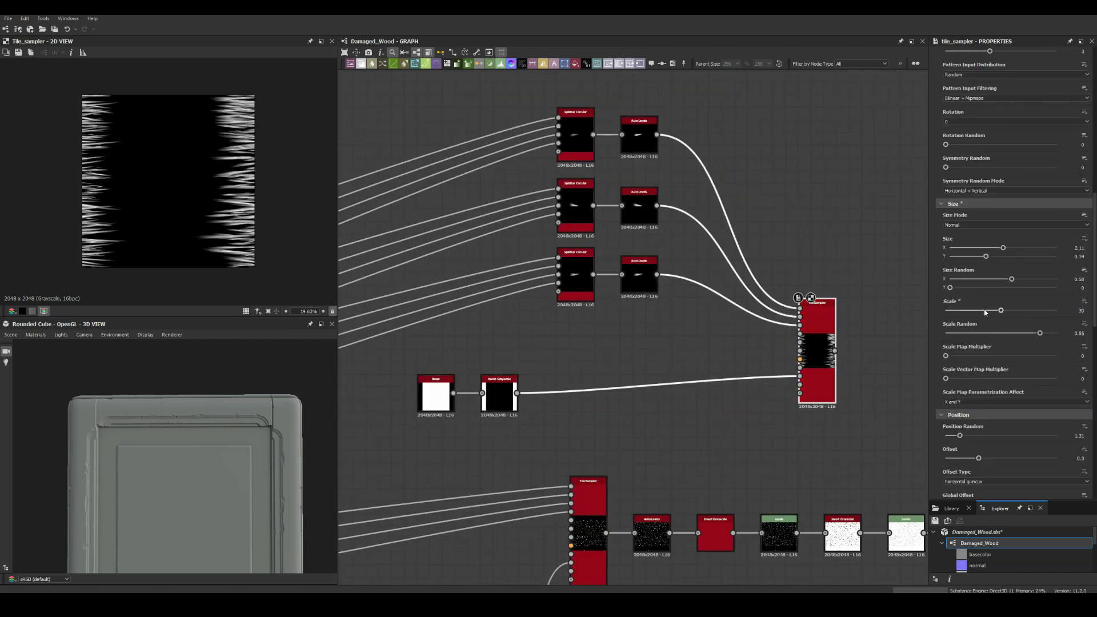
{"action": "scroll", "coordinate": [571, 143], "scroll_direction": "up", "scroll_amount": 1}
{"action": "left_click", "coordinate": [576, 171]}
{"action": "scroll", "coordinate": [577, 171], "scroll_direction": "up", "scroll_amount": 2}
Step: Reselect the Tile Sampler scattering the splatter chips
{"action": "left_click", "coordinate": [737, 343]}
{"action": "scroll", "coordinate": [628, 228], "scroll_direction": "down", "scroll_amount": 4}
{"action": "scroll", "coordinate": [678, 182], "scroll_direction": "up", "scroll_amount": 2}
{"action": "scroll", "coordinate": [678, 182], "scroll_direction": "up", "scroll_amount": 1}
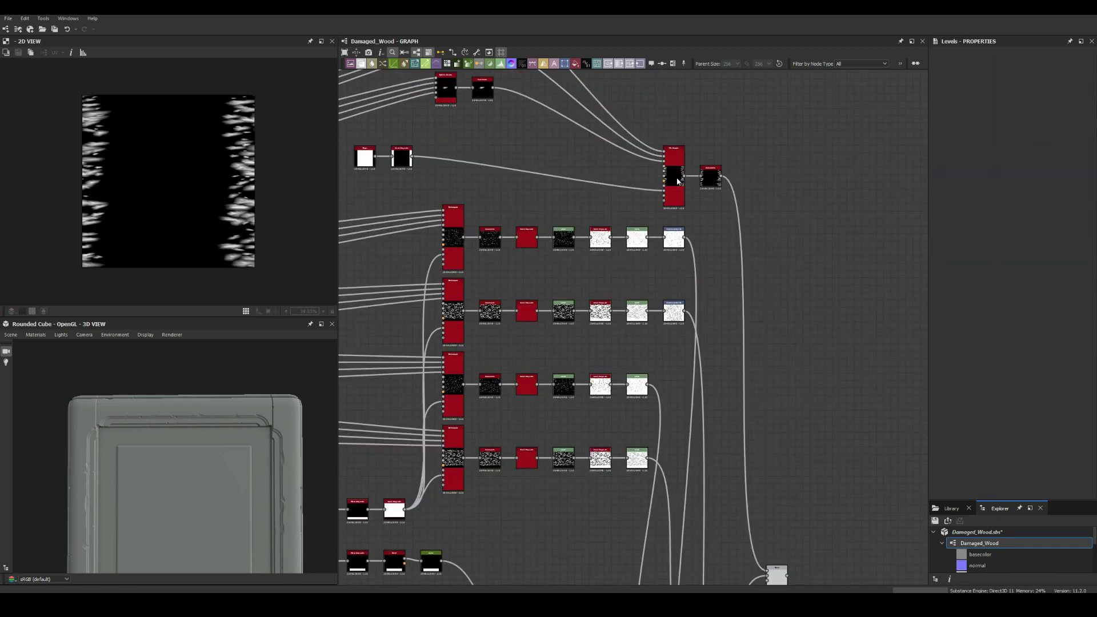
{"action": "scroll", "coordinate": [776, 571], "scroll_direction": "up", "scroll_amount": 3}
Step: Check the Blend combining the edge chips, then select the streak Tile Sampler
{"action": "left_click", "coordinate": [696, 263]}
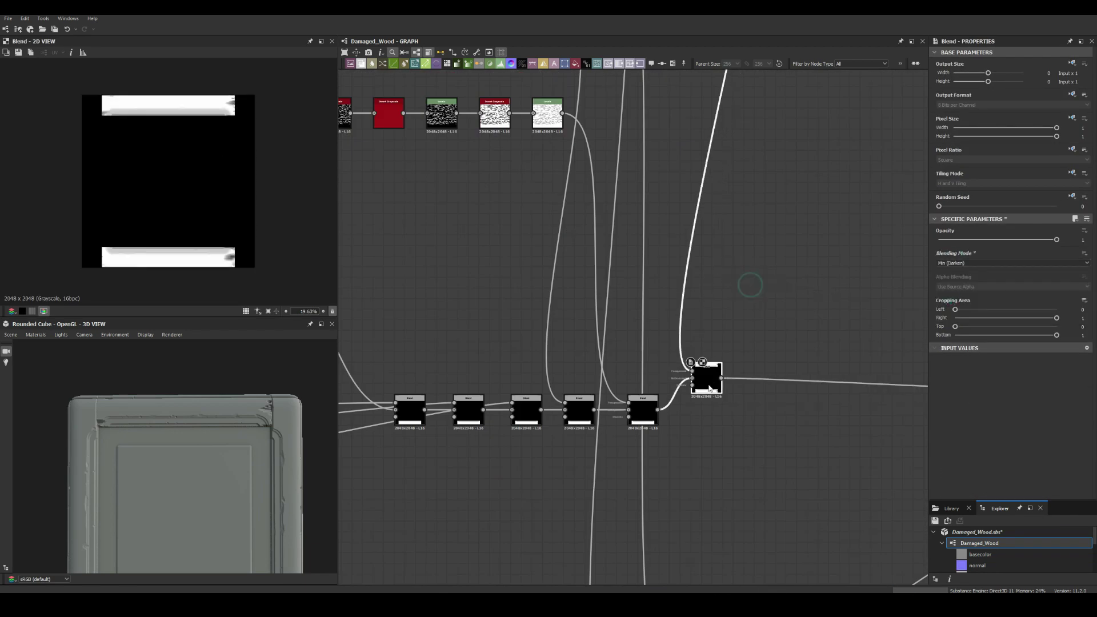
{"action": "scroll", "coordinate": [701, 265], "scroll_direction": "up", "scroll_amount": 1}
{"action": "scroll", "coordinate": [555, 293], "scroll_direction": "up", "scroll_amount": 3}
{"action": "scroll", "coordinate": [251, 389], "scroll_direction": "down", "scroll_amount": 3}
{"action": "scroll", "coordinate": [251, 388], "scroll_direction": "up", "scroll_amount": 2}
{"action": "scroll", "coordinate": [176, 457], "scroll_direction": "down", "scroll_amount": 3}
{"action": "scroll", "coordinate": [663, 217], "scroll_direction": "down", "scroll_amount": 5}
{"action": "middle_click_drag", "start_coordinate": [662, 218], "coordinate": [595, 321]}
{"action": "left_click", "coordinate": [633, 323]}
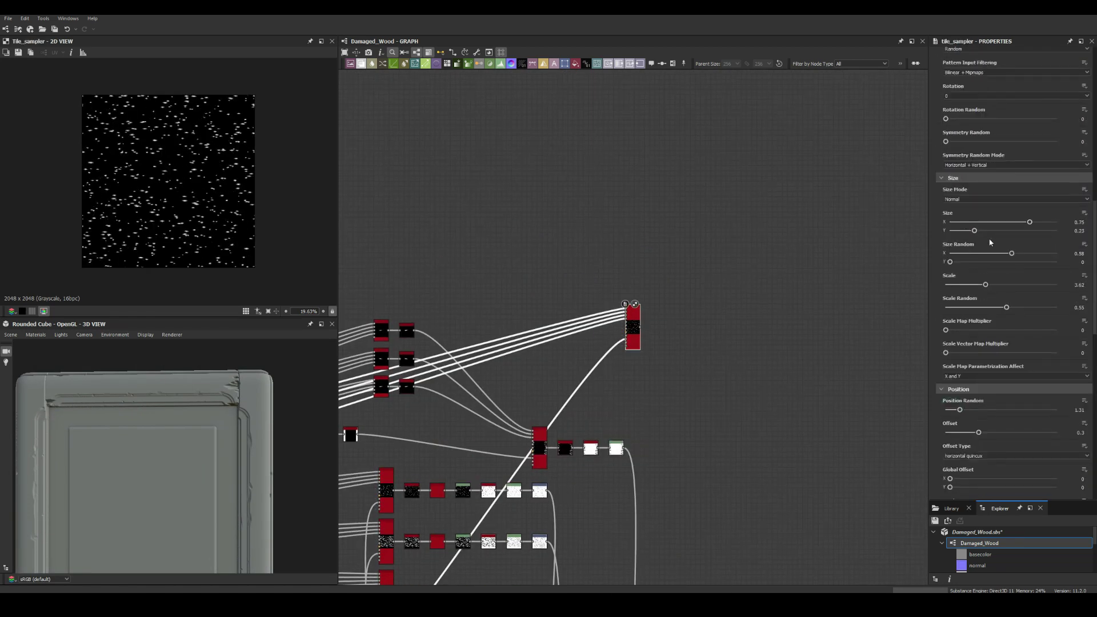
Step: Set Tile Sampler Size X to 10 and insert a Directional Warp after it
{"action": "left_click_drag", "start_coordinate": [963, 198], "coordinate": [1030, 223]}
{"action": "scroll", "coordinate": [1030, 248], "scroll_direction": "up", "scroll_amount": 1}
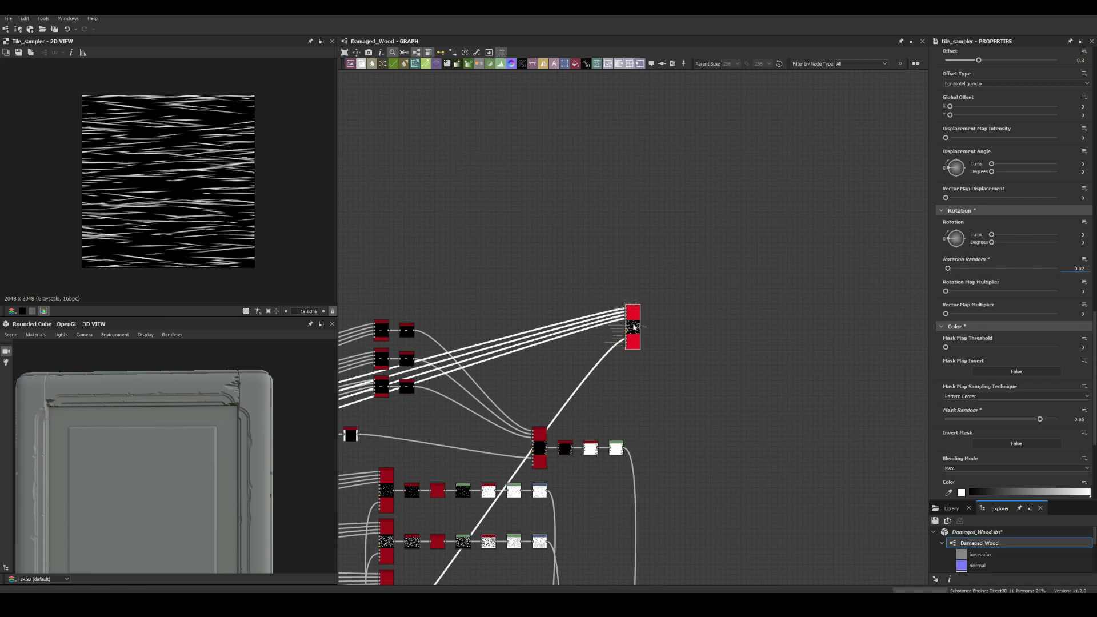
{"action": "key", "text": "space"}
{"action": "type", "text": "directional warp"}
{"action": "key", "text": "Return"}
Step: Add Gaussian Noise to drive the warp, then Reaction Diffusion Fast wired after it
{"action": "key", "text": "Return"}
{"action": "scroll", "coordinate": [682, 343], "scroll_direction": "up", "scroll_amount": 3}
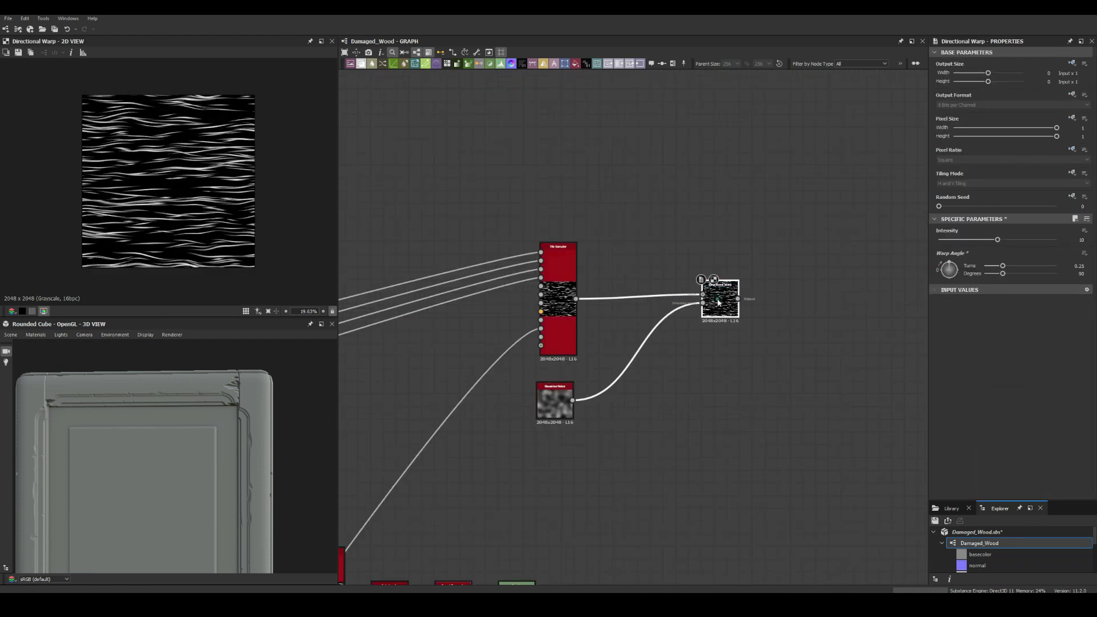
{"action": "key", "text": "space"}
{"action": "type", "text": "reaction diffusion"}
{"action": "key", "text": "Return"}
{"action": "left_click", "coordinate": [558, 269]}
{"action": "middle_click_drag", "start_coordinate": [841, 250], "coordinate": [654, 206]}
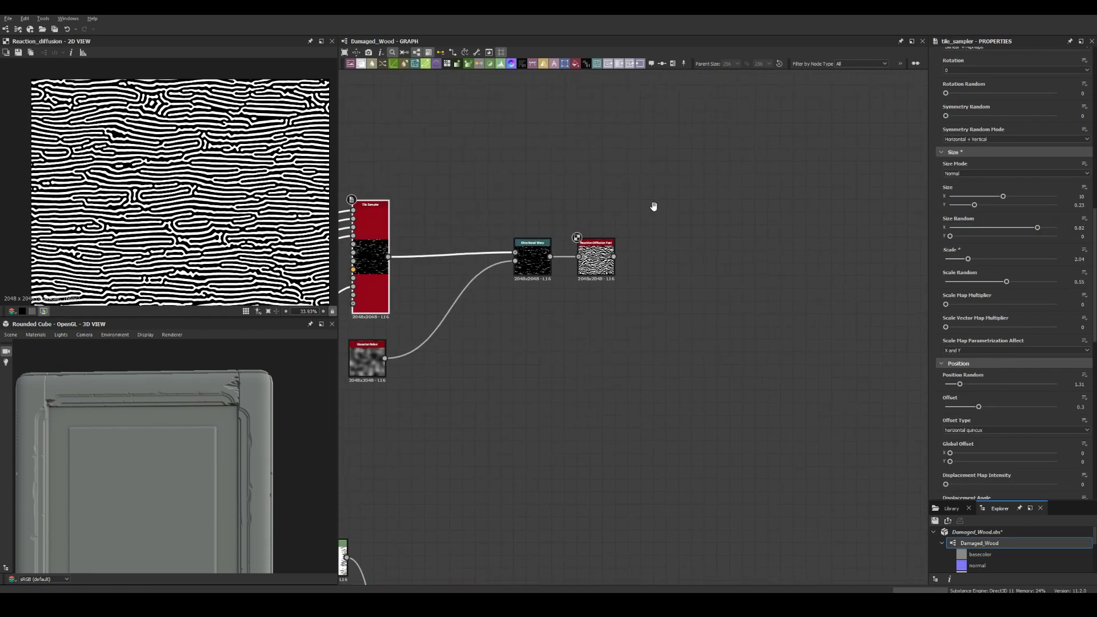
{"action": "left_click", "coordinate": [532, 257]}
{"action": "left_click_drag", "start_coordinate": [971, 238], "coordinate": [996, 238]}
Step: Add Flood Fill, Flood Fill to Random Grayscale and Histogram Scan after the reaction diffusion
{"action": "left_click", "coordinate": [374, 358]}
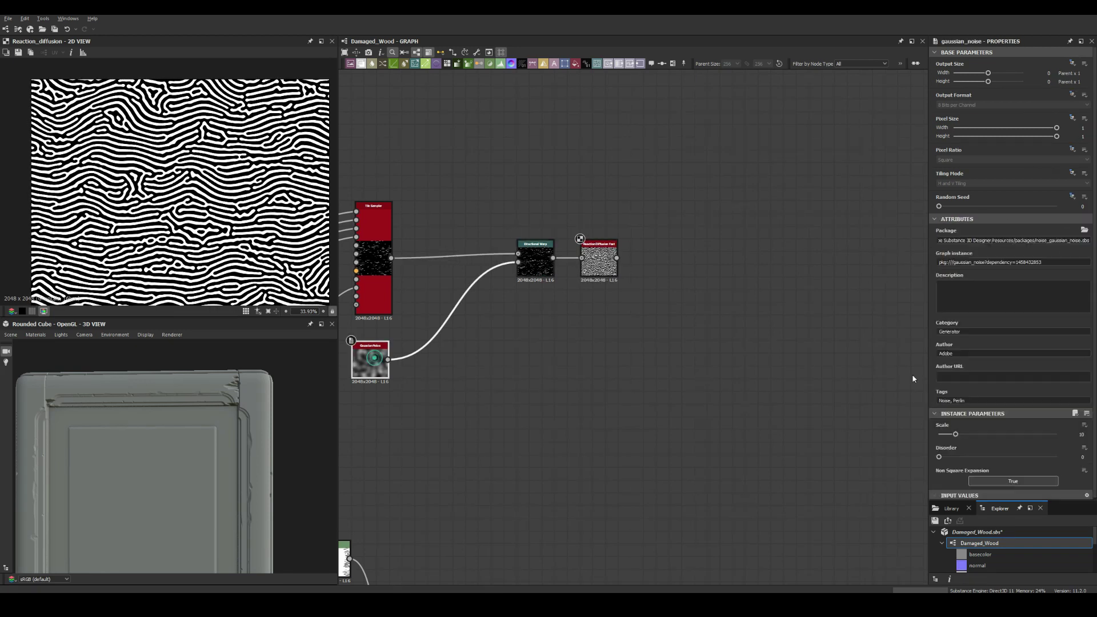
{"action": "middle_click_drag", "start_coordinate": [715, 330], "coordinate": [669, 427]}
{"action": "key", "text": "space"}
{"action": "type", "text": "flood fill"}
{"action": "key", "text": "Return"}
{"action": "left_click", "coordinate": [660, 413]}
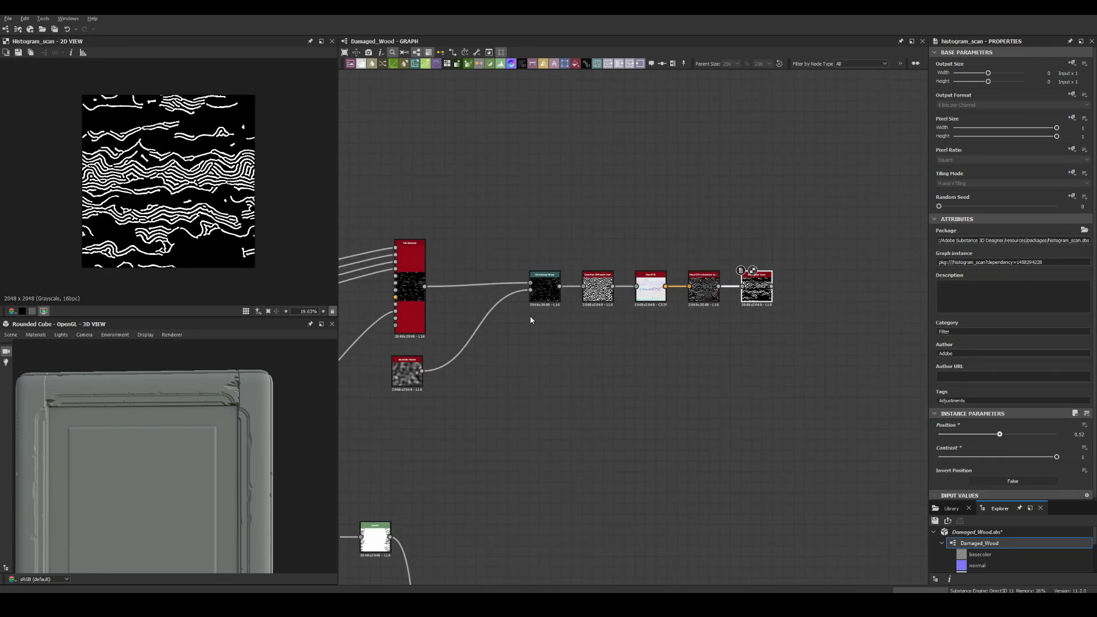
Step: Add a Blend node after the Non Uniform Blur
{"action": "scroll", "coordinate": [530, 319], "scroll_direction": "up", "scroll_amount": 2}
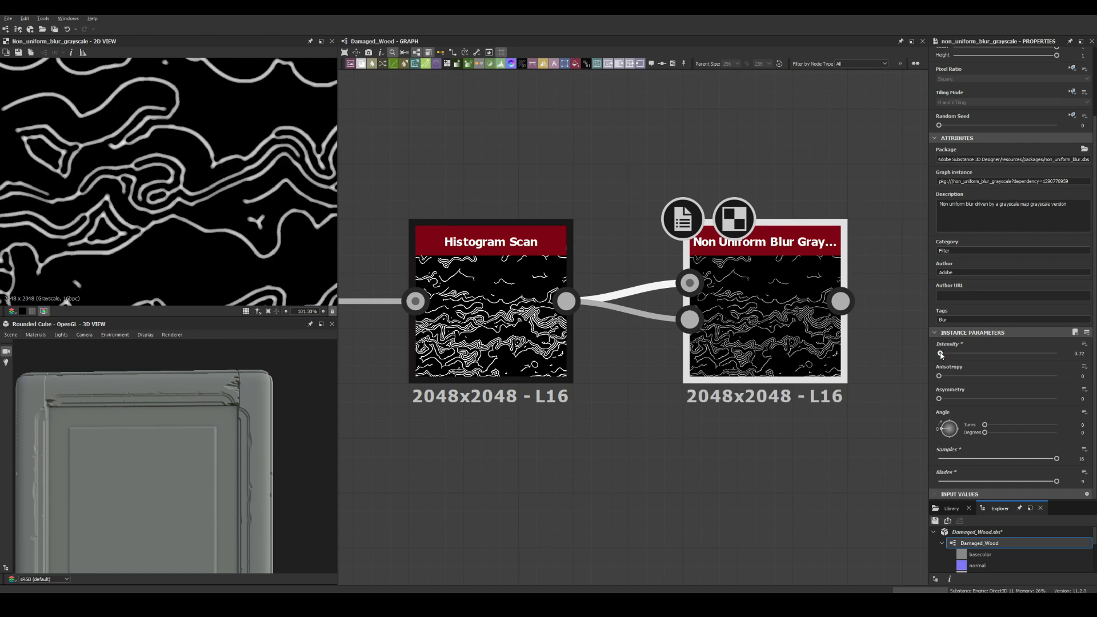
{"action": "right_click", "coordinate": [762, 287]}
{"action": "left_click", "coordinate": [771, 332]}
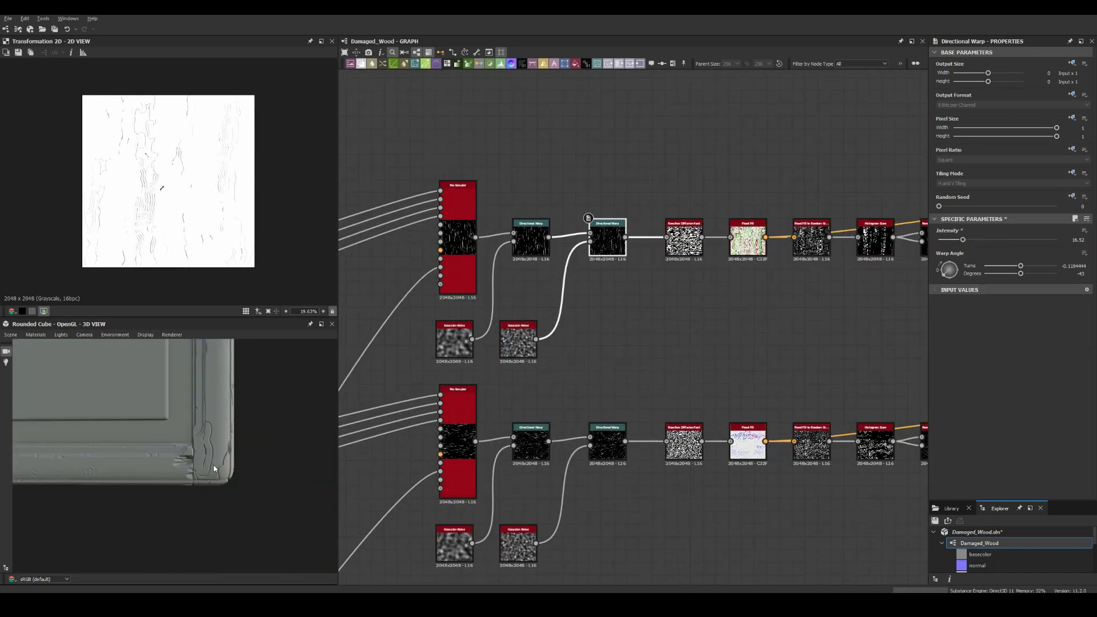
{"action": "scroll", "coordinate": [688, 460], "scroll_direction": "up", "scroll_amount": 3}
{"action": "middle_click_drag", "start_coordinate": [625, 272], "coordinate": [379, 239]}
{"action": "scroll", "coordinate": [198, 473], "scroll_direction": "up", "scroll_amount": 5}
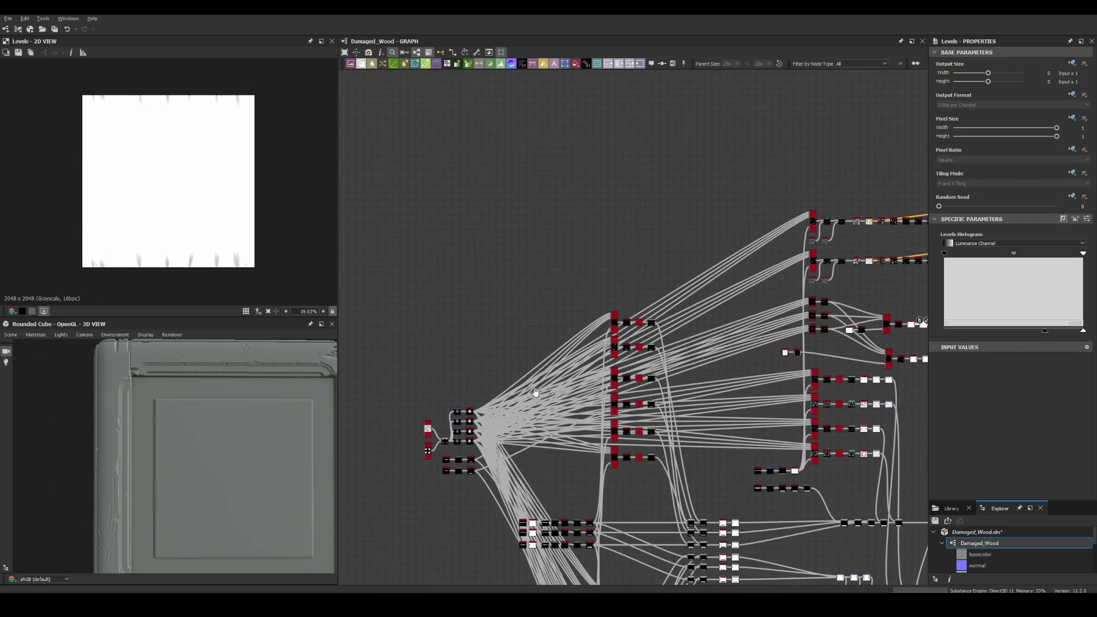
{"action": "left_click", "coordinate": [733, 363]}
{"action": "scroll", "coordinate": [498, 359], "scroll_direction": "up", "scroll_amount": 3}
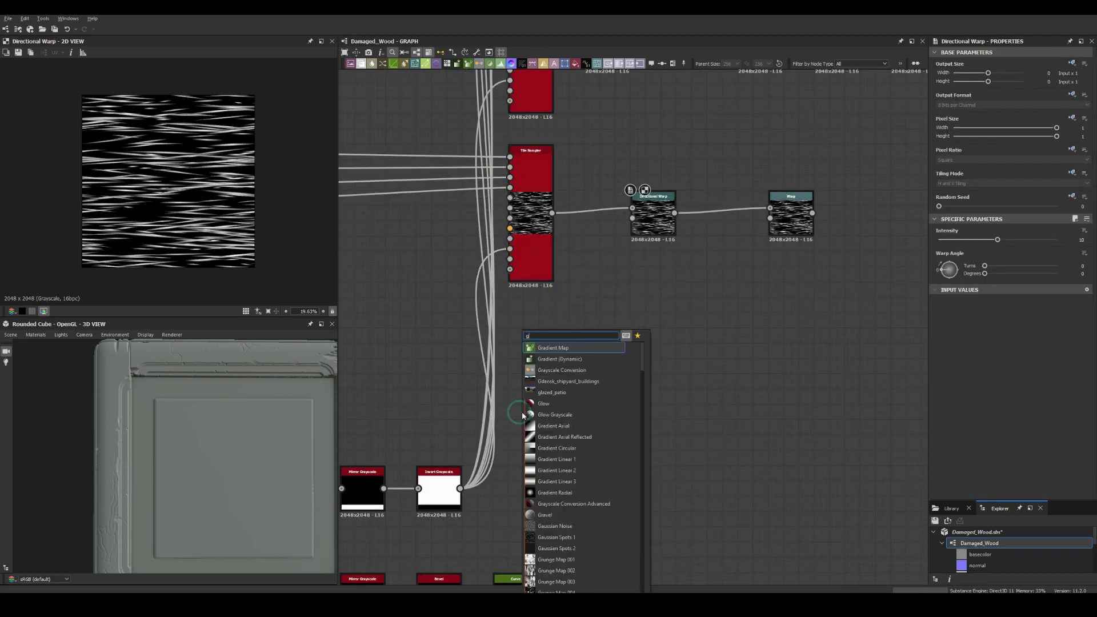
Step: Add a Tile Sampler, raise Position from 0.79 to 0.97, and check the Levels output
{"action": "key", "text": "space"}
{"action": "key", "text": "Return"}
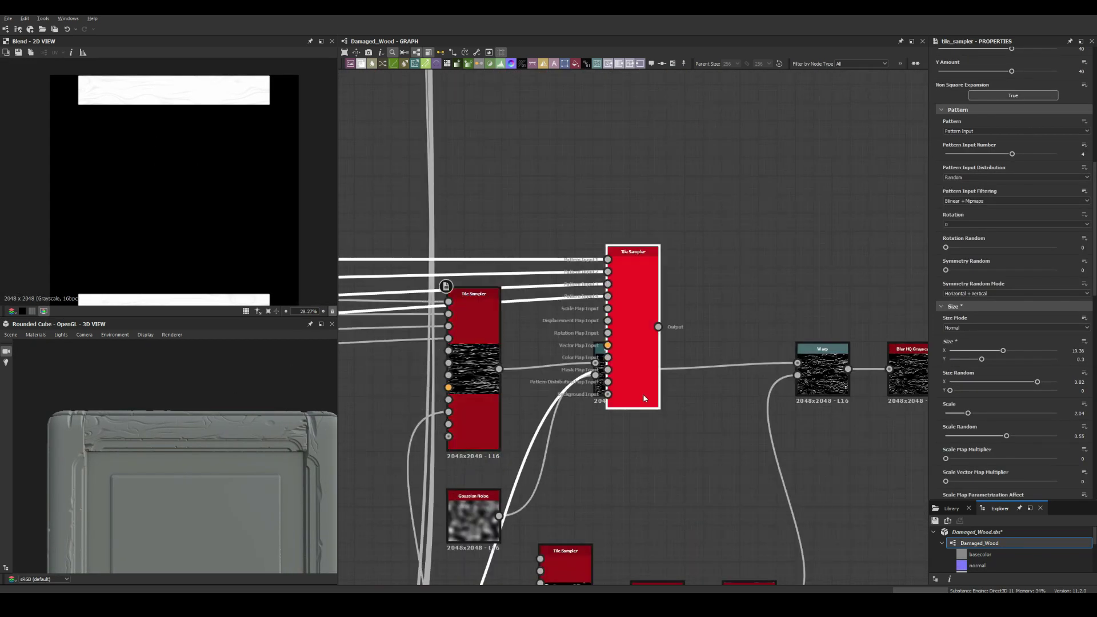
{"action": "left_click_drag", "start_coordinate": [1031, 434], "coordinate": [1052, 434]}
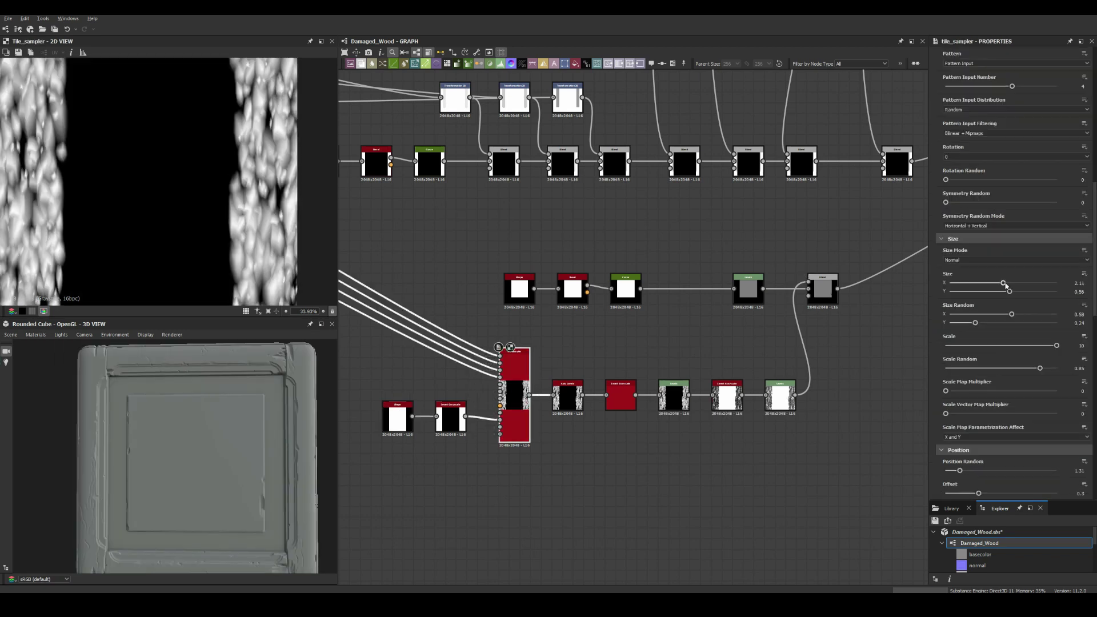
{"action": "left_click", "coordinate": [802, 391]}
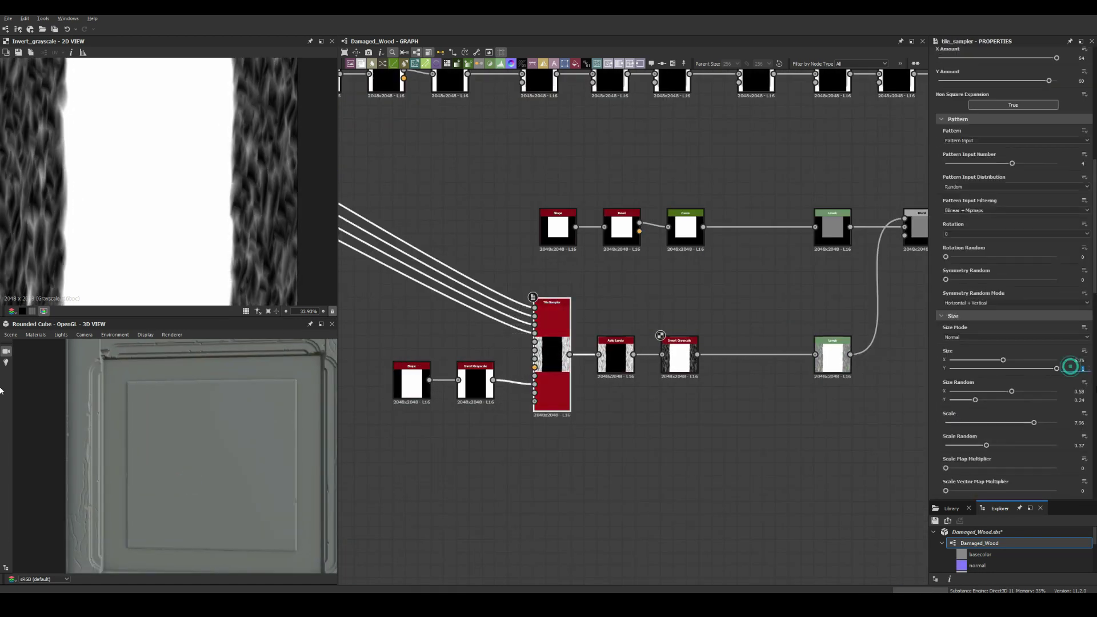
{"action": "scroll", "coordinate": [340, 442], "scroll_direction": "down", "scroll_amount": 1}
{"action": "scroll", "coordinate": [950, 232], "scroll_direction": "up", "scroll_amount": 5}
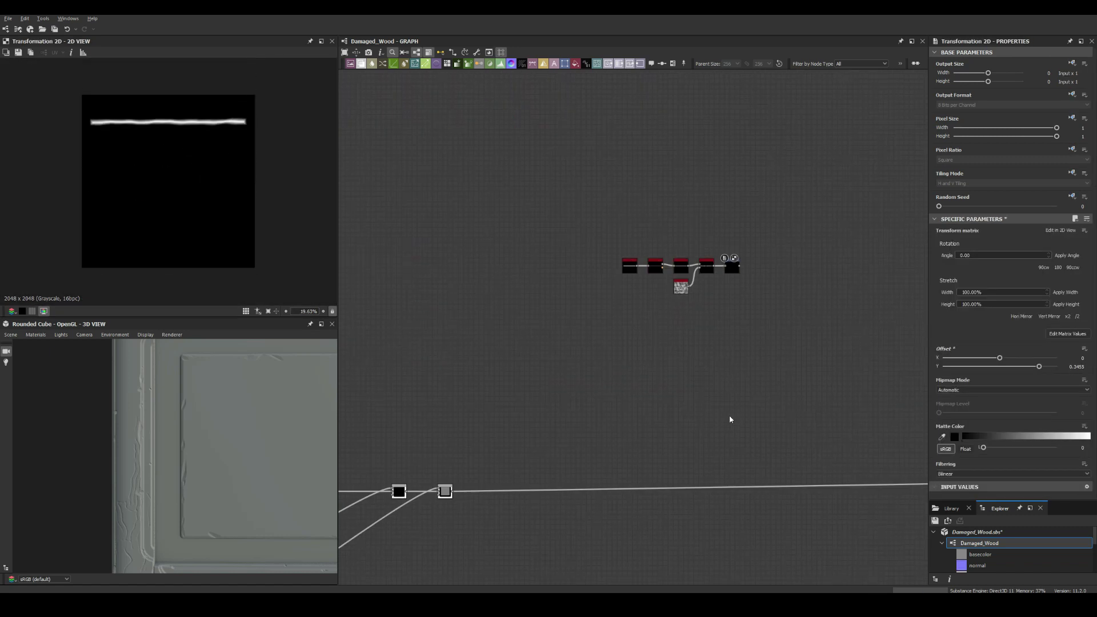
Step: Insert a Levels node into the chain and preview the Fractal Sum Base noise
{"action": "key", "text": "Return"}
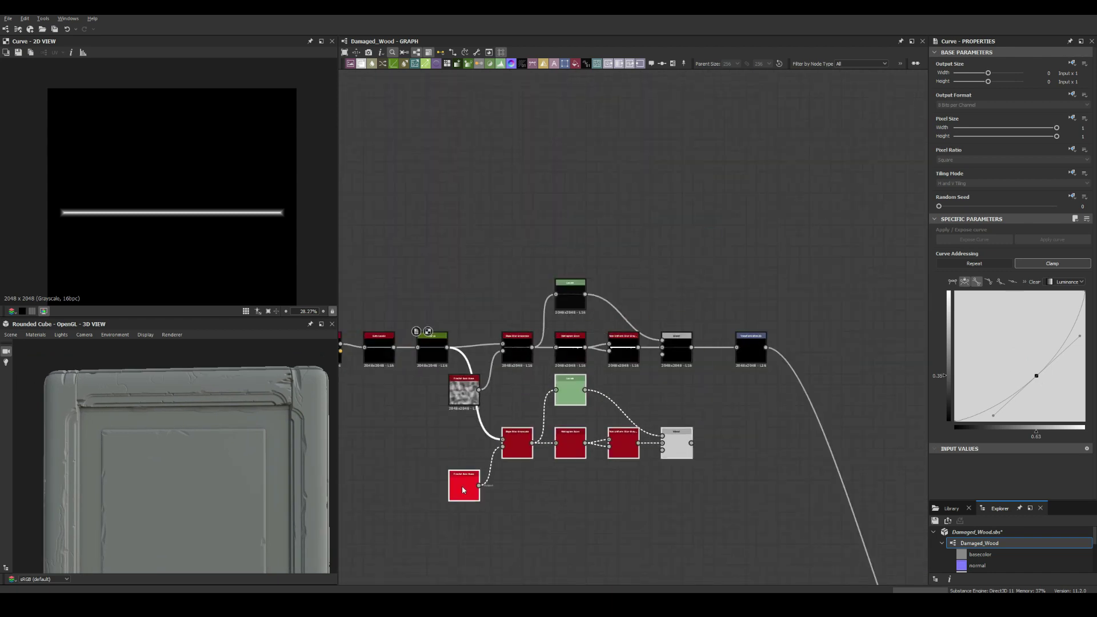
{"action": "double_click", "coordinate": [462, 490]}
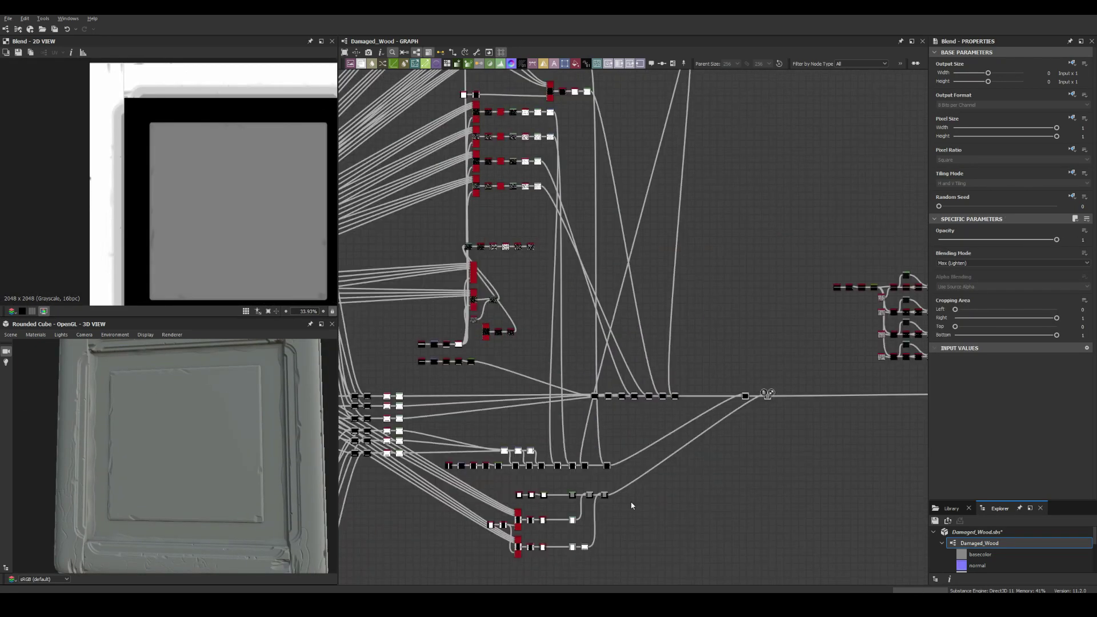
Step: Splice a Levels node into the wire and darken its output toward grey
{"action": "left_click_drag", "start_coordinate": [753, 200], "coordinate": [678, 276]}
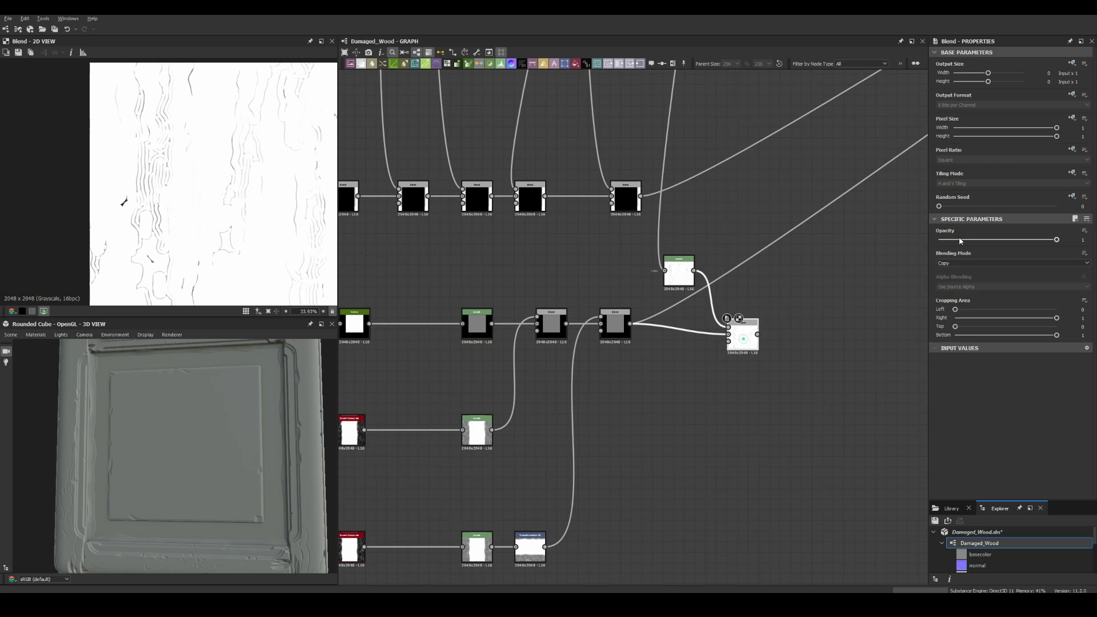
{"action": "left_click_drag", "start_coordinate": [1013, 253], "coordinate": [1033, 256]}
{"action": "left_click_drag", "start_coordinate": [1064, 328], "coordinate": [1031, 330]}
{"action": "scroll", "coordinate": [146, 390], "scroll_direction": "down", "scroll_amount": 3}
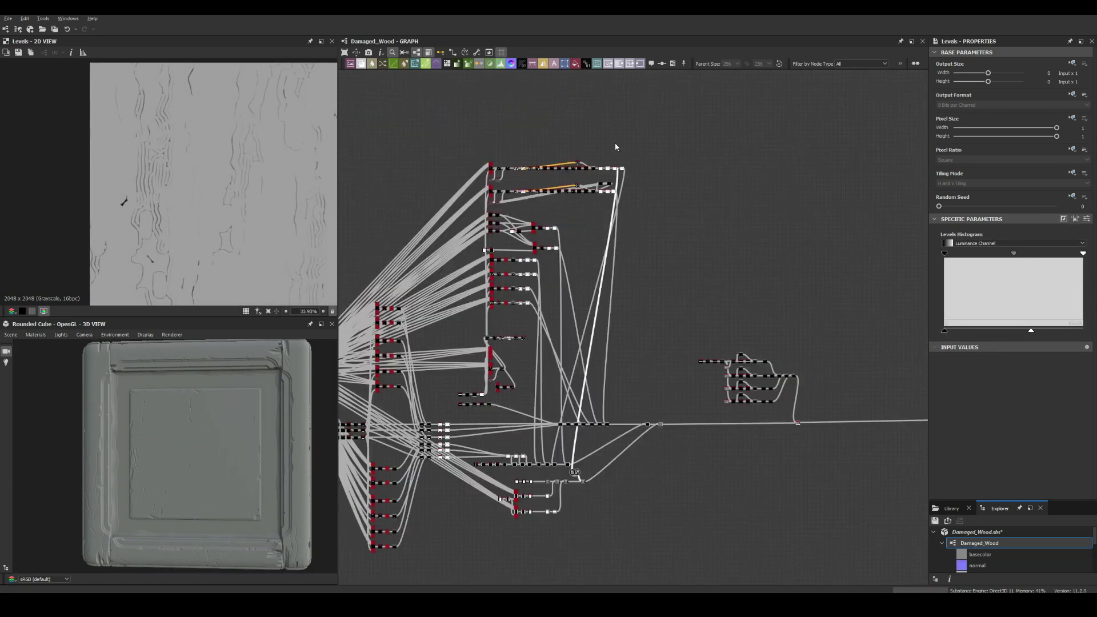
Step: Add a Transformation 2D, keep the Blend on Subtract, and feed Fractal Sum Base into Slope Blur
{"action": "left_click_drag", "start_coordinate": [403, 279], "coordinate": [410, 327]}
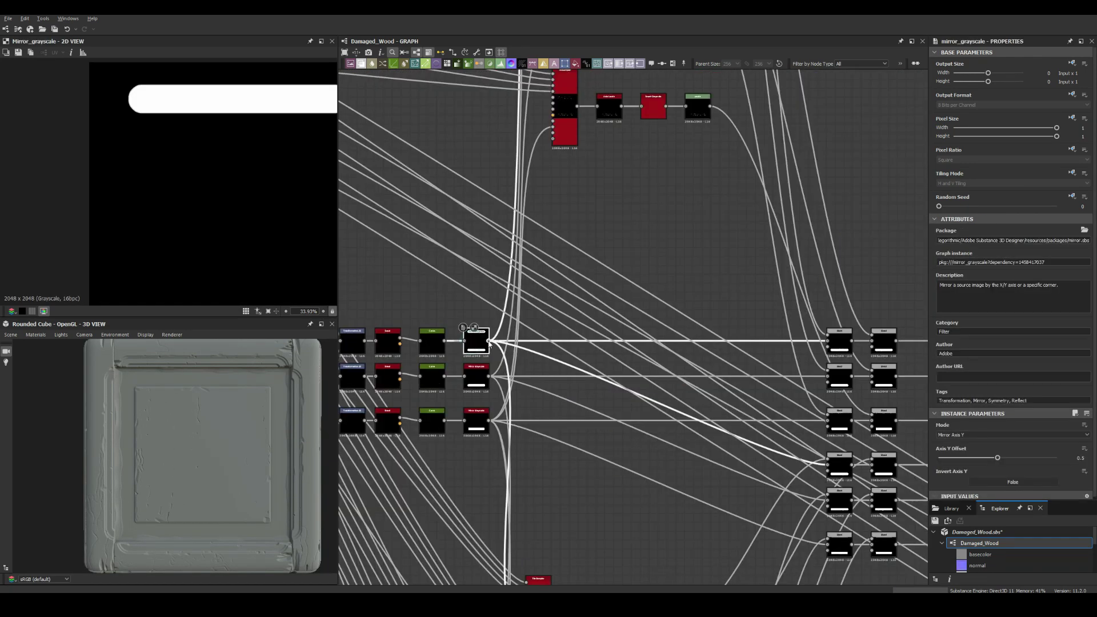
{"action": "left_click_drag", "start_coordinate": [624, 446], "coordinate": [540, 426]}
{"action": "left_click", "coordinate": [594, 348]}
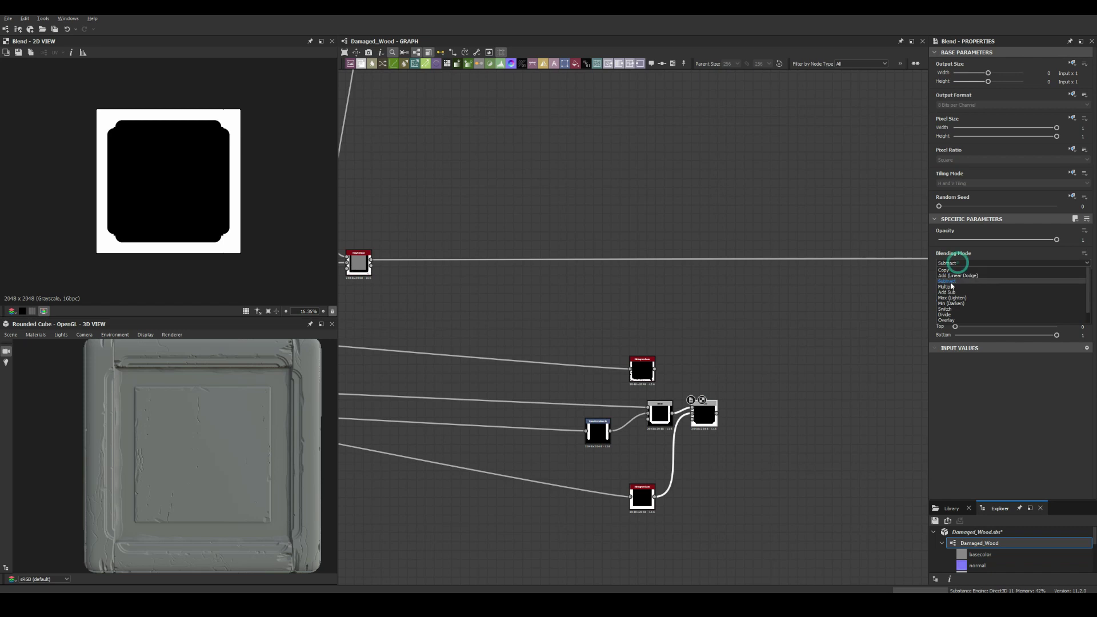
{"action": "left_click", "coordinate": [948, 281]}
{"action": "scroll", "coordinate": [756, 406], "scroll_direction": "up", "scroll_amount": 3}
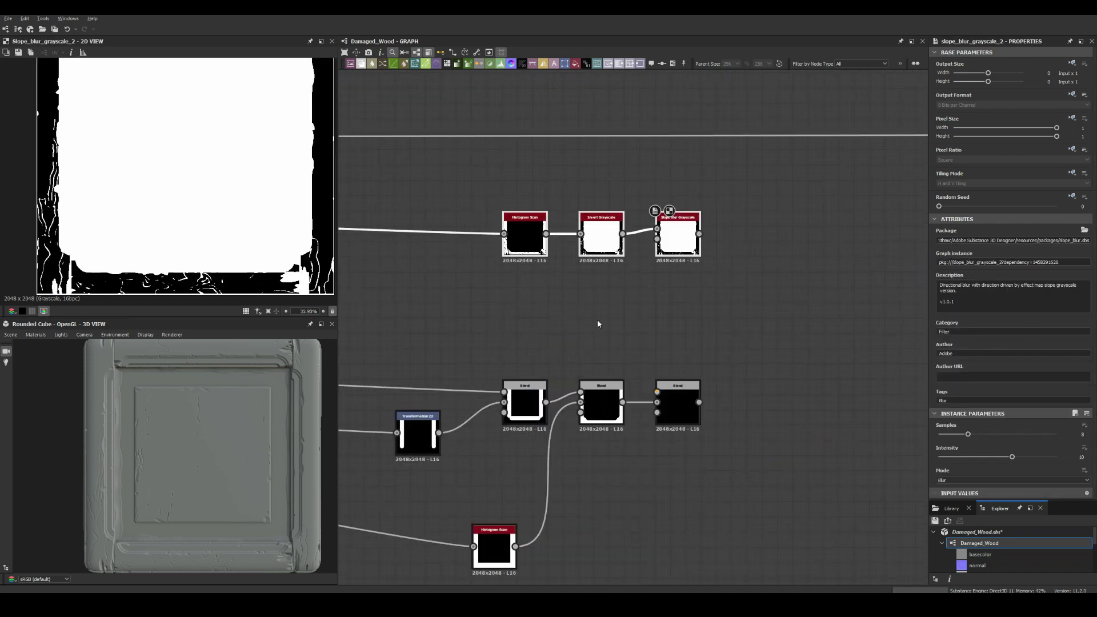
{"action": "left_click_drag", "start_coordinate": [943, 454], "coordinate": [981, 455]}
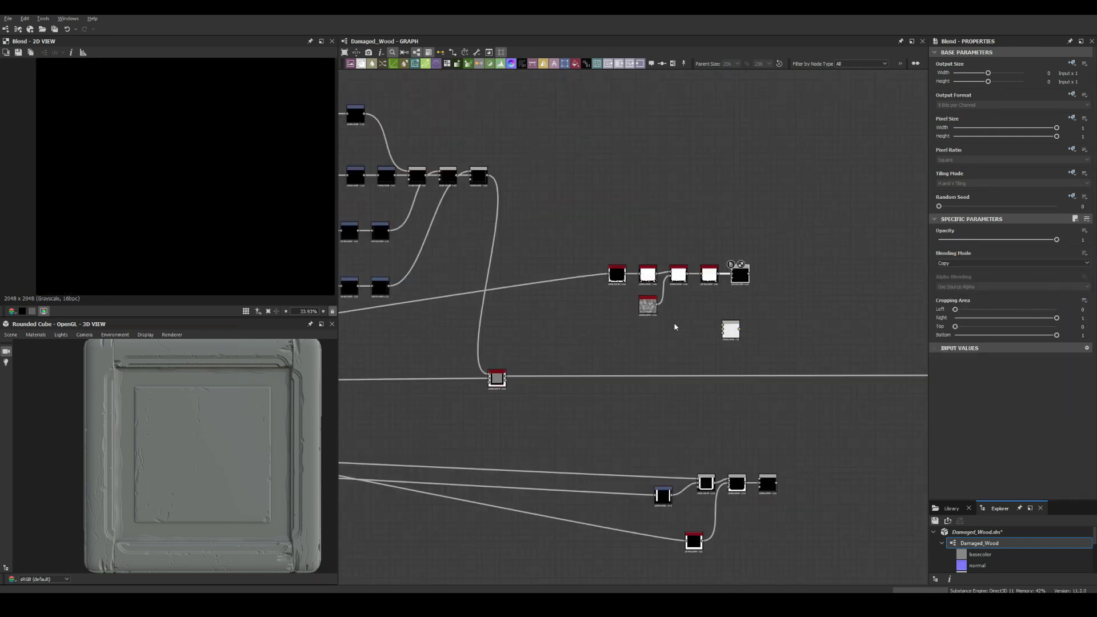
Step: Set the Blend to Multiply and add a height_blend node after the last Blend
{"action": "left_click", "coordinate": [946, 263]}
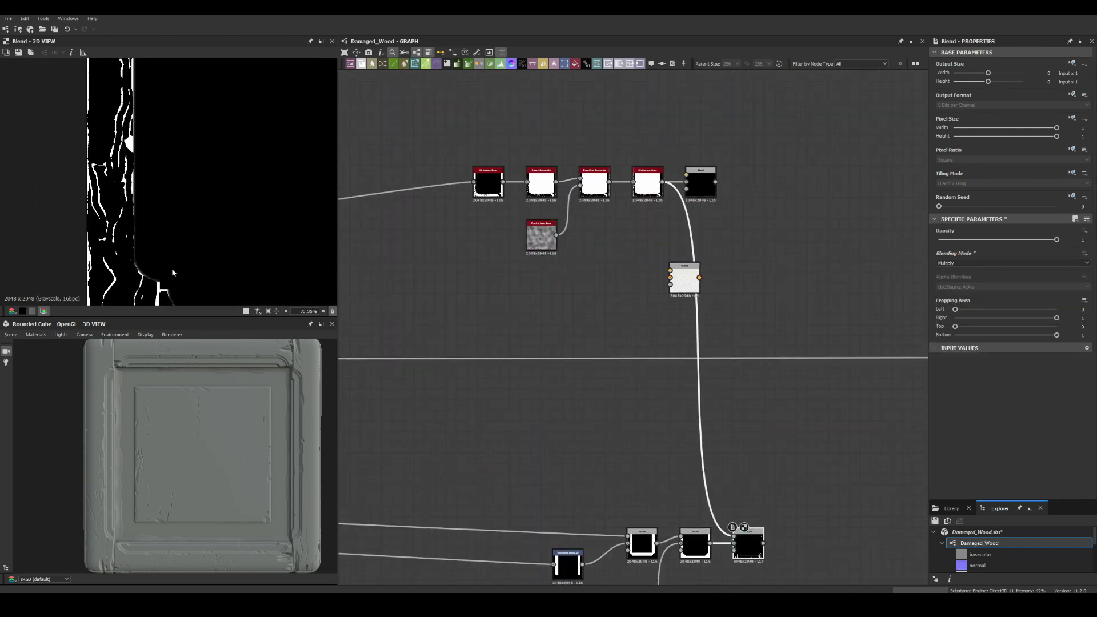
{"action": "left_click", "coordinate": [675, 377]}
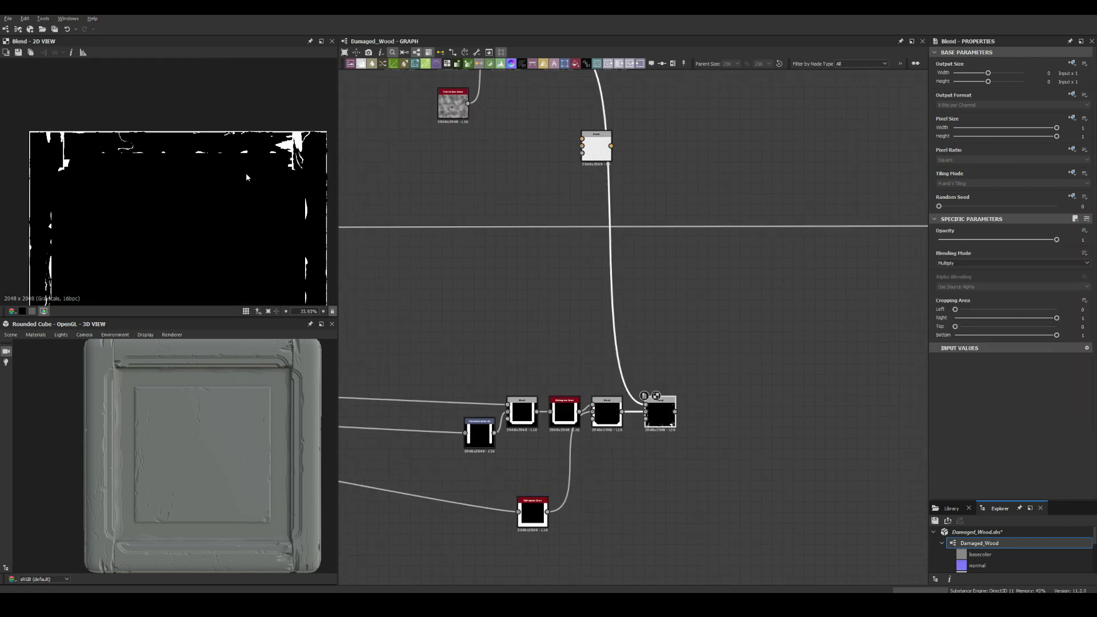
{"action": "key", "text": "space"}
{"action": "type", "text": "height"}
{"action": "key", "text": "Return"}
{"action": "scroll", "coordinate": [444, 262], "scroll_direction": "down", "scroll_amount": 3}
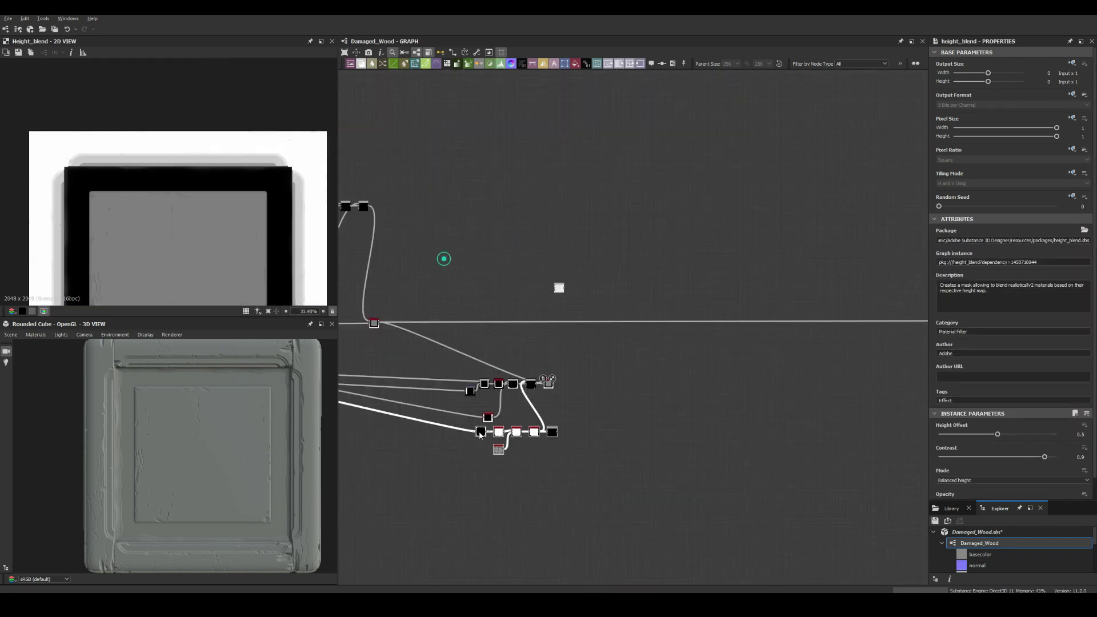
{"action": "scroll", "coordinate": [556, 310], "scroll_direction": "down", "scroll_amount": 2}
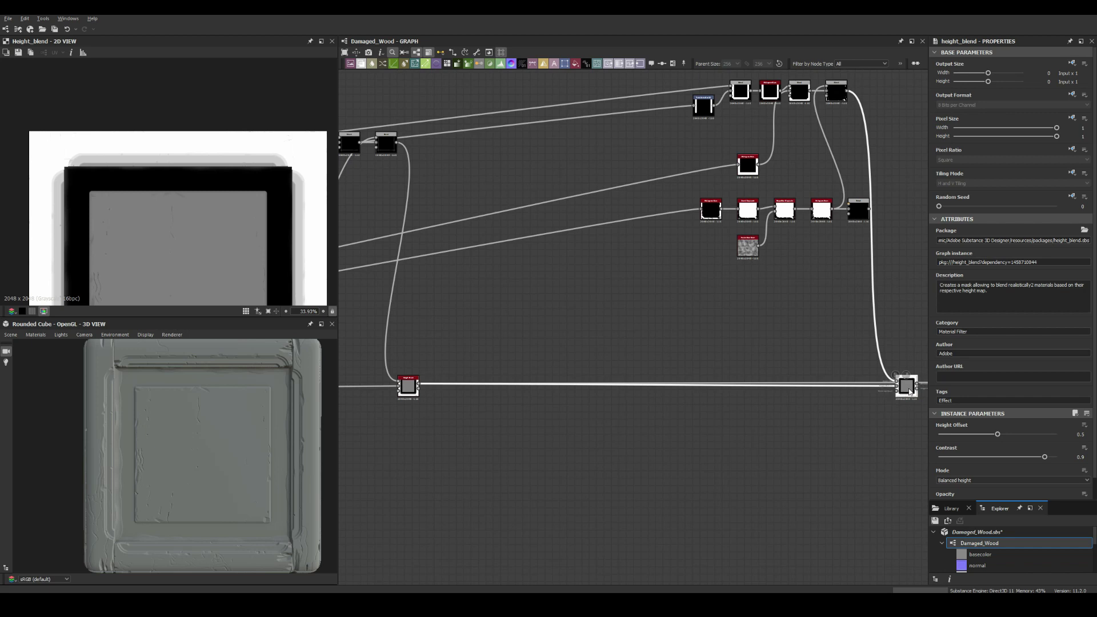
{"action": "left_click", "coordinate": [811, 162]}
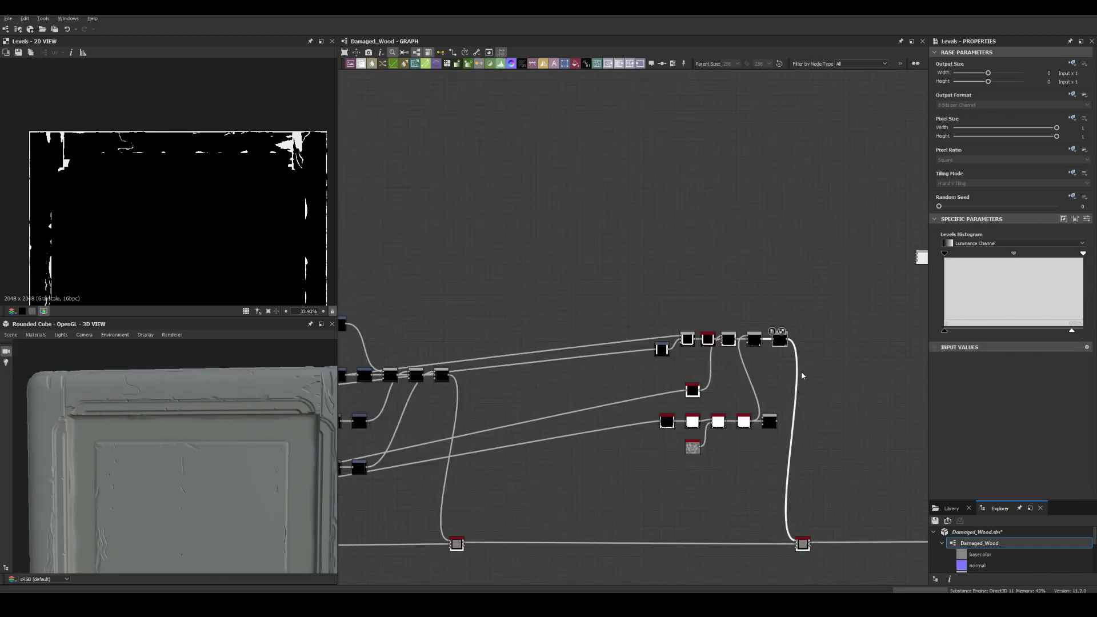
Step: Inspect the Levels output on the orbited cube and switch Levels to numeric parameters
{"action": "scroll", "coordinate": [801, 376], "scroll_direction": "up", "scroll_amount": 3}
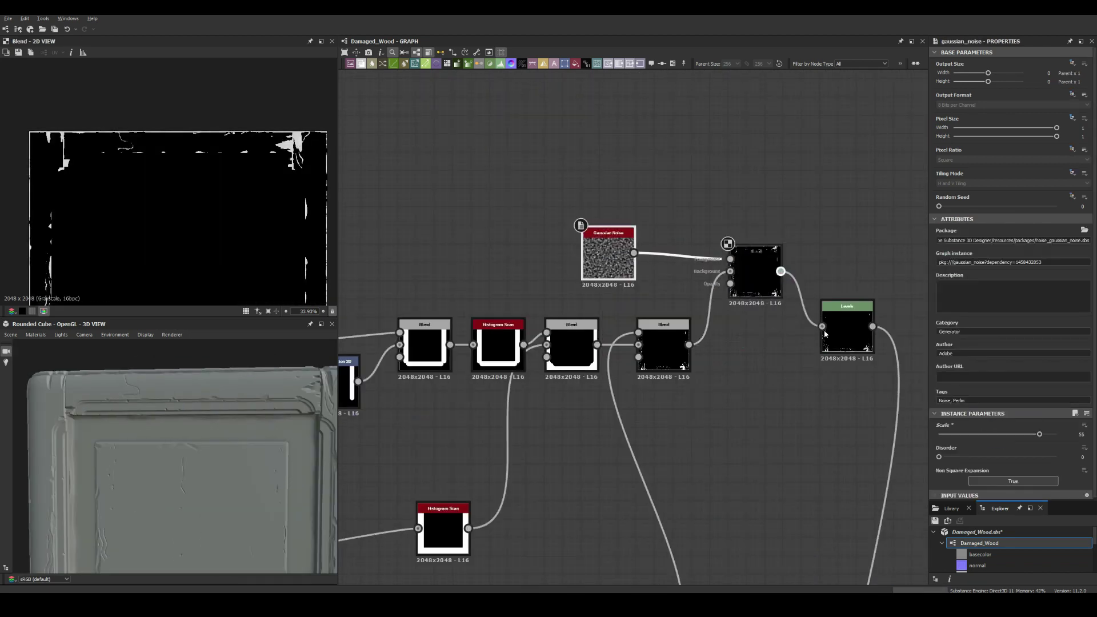
{"action": "left_click", "coordinate": [824, 334]}
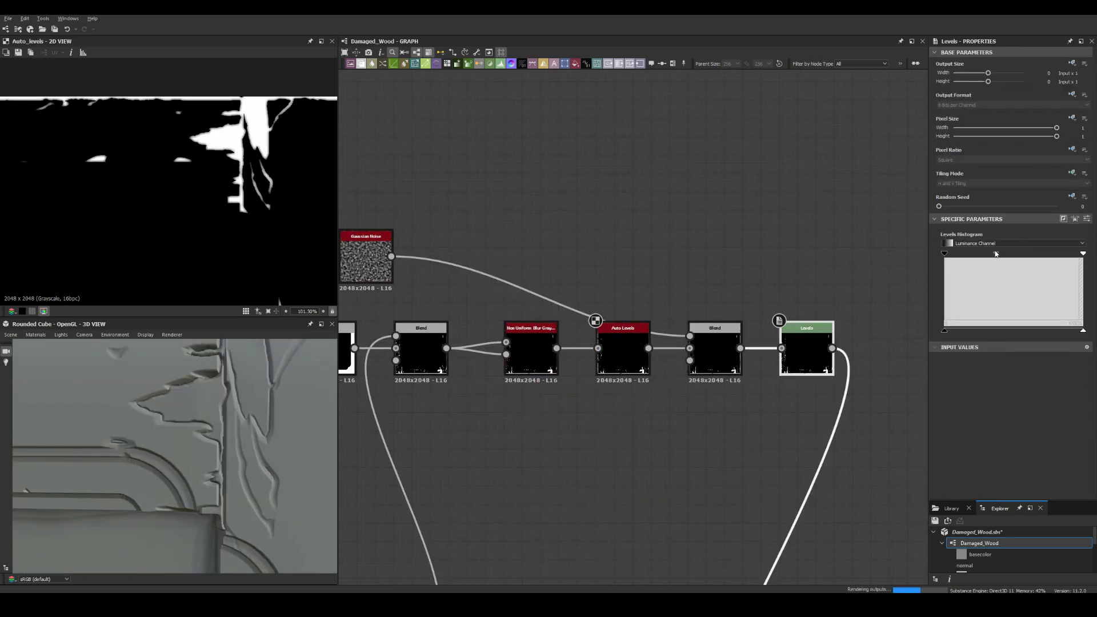
{"action": "left_click_drag", "start_coordinate": [191, 502], "coordinate": [196, 460]}
{"action": "left_click", "coordinate": [526, 343]}
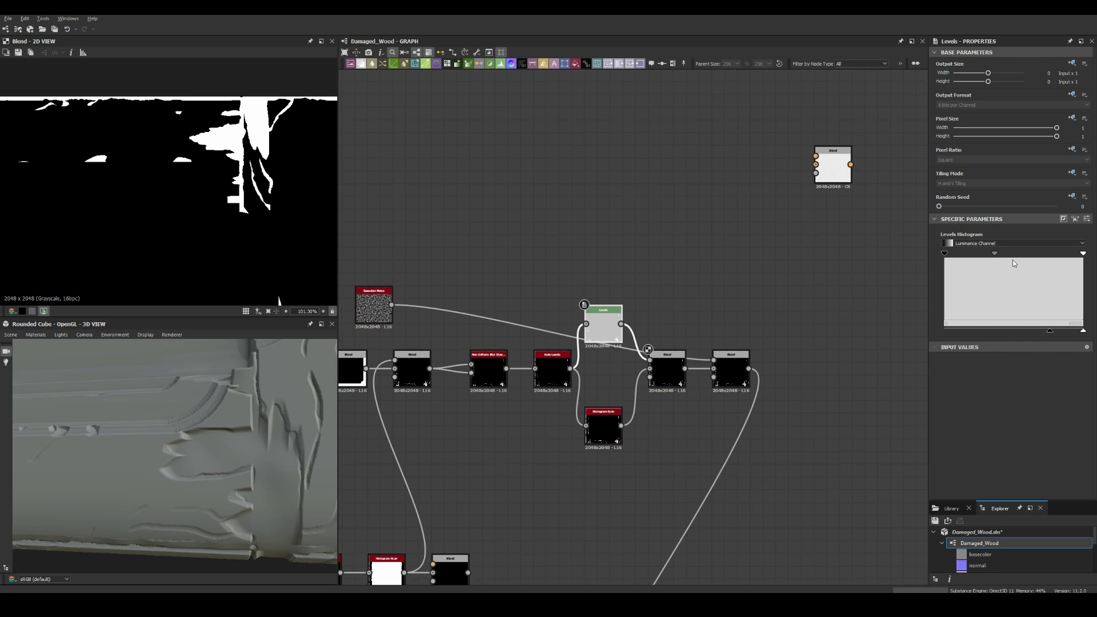
{"action": "left_click", "coordinate": [1086, 219]}
{"action": "left_click_drag", "start_coordinate": [224, 471], "coordinate": [246, 421]}
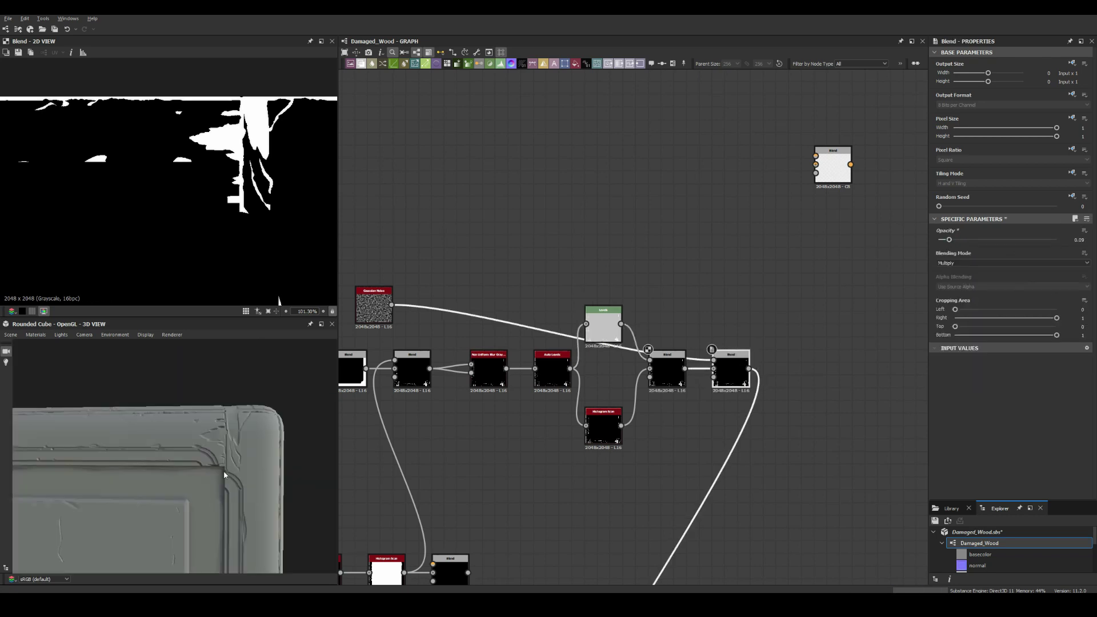
{"action": "scroll", "coordinate": [372, 266], "scroll_direction": "down", "scroll_amount": 1}
Step: Clear the selection, open node search, and review the Slope Blur Grayscale settings
{"action": "left_click", "coordinate": [372, 266]}
{"action": "key", "text": "space"}
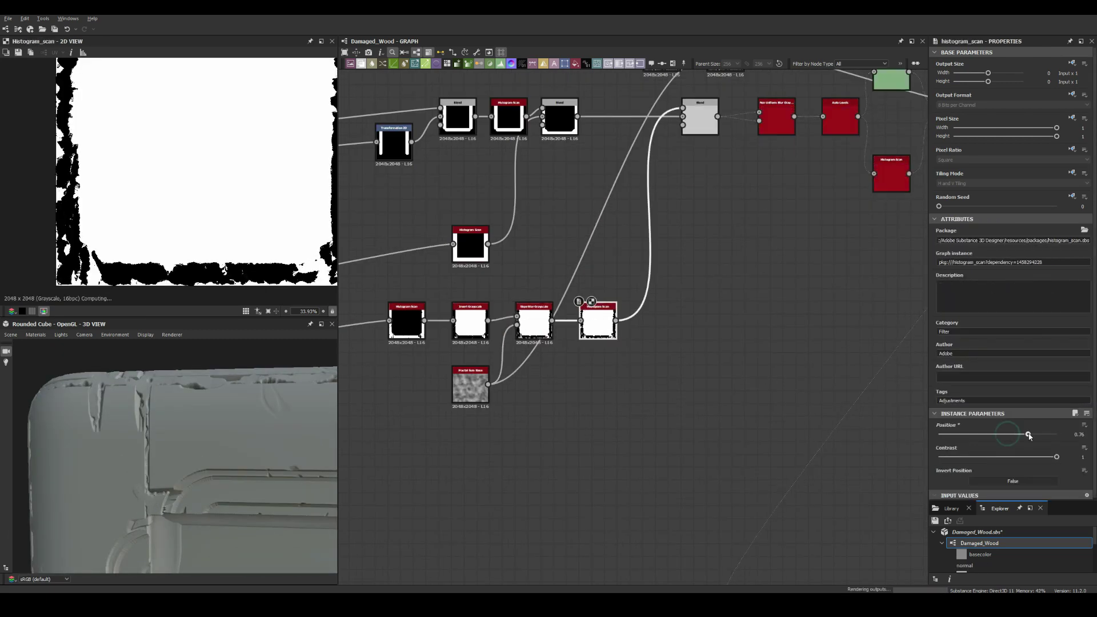
{"action": "left_click", "coordinate": [400, 311]}
{"action": "left_click", "coordinate": [533, 326]}
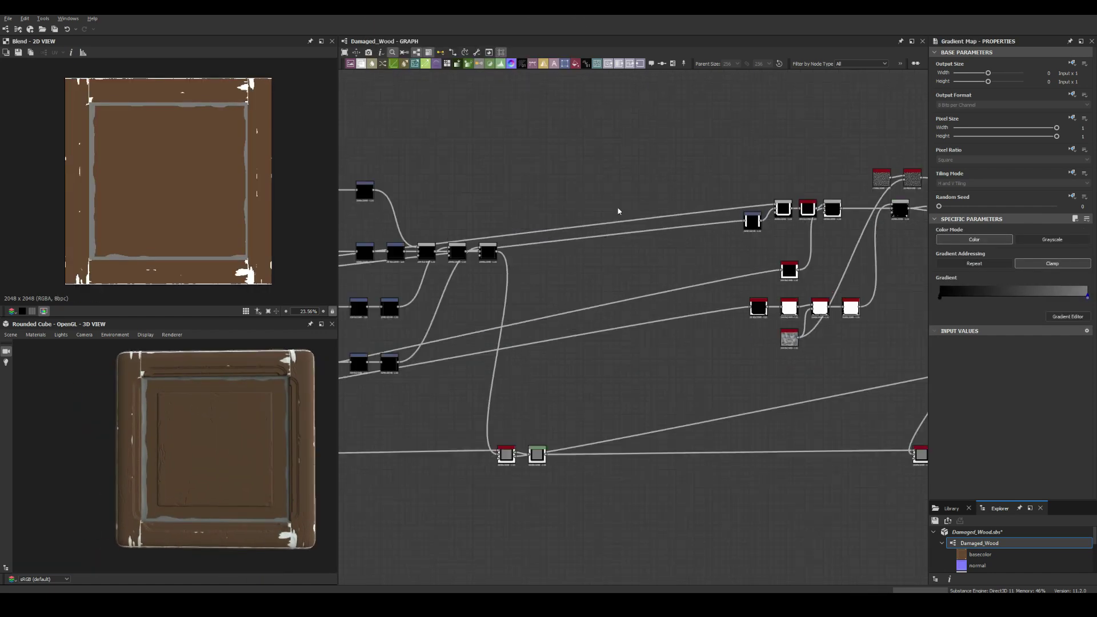
Step: Add a Tile Sampler via the 'tile' search and raise its Scale to 3.65
{"action": "scroll", "coordinate": [162, 386], "scroll_direction": "up", "scroll_amount": 5}
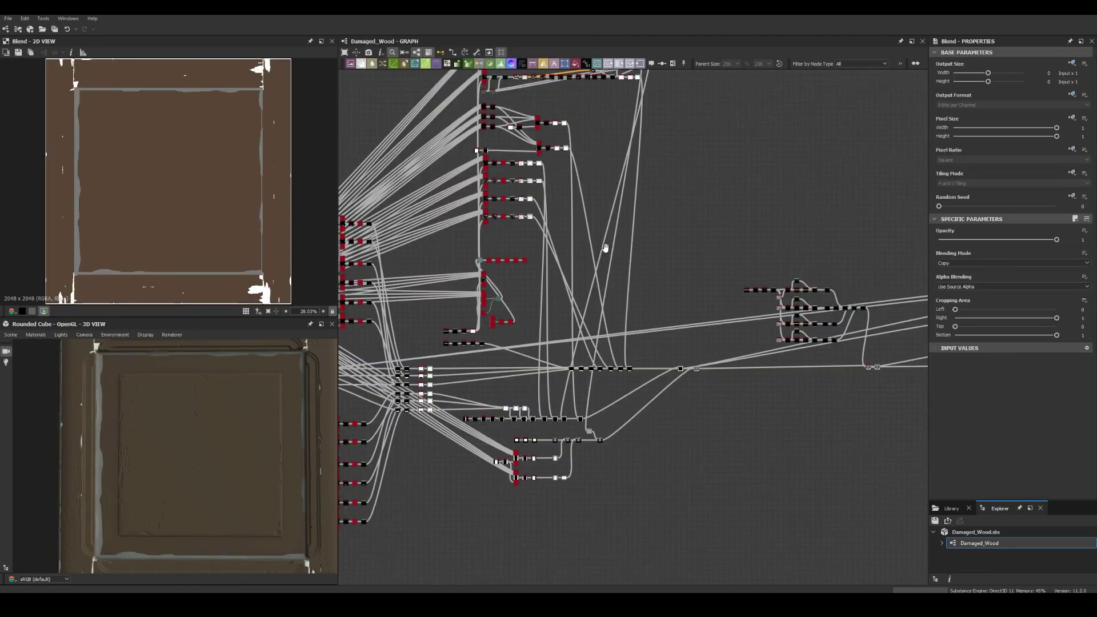
{"action": "type", "text": "tile"}
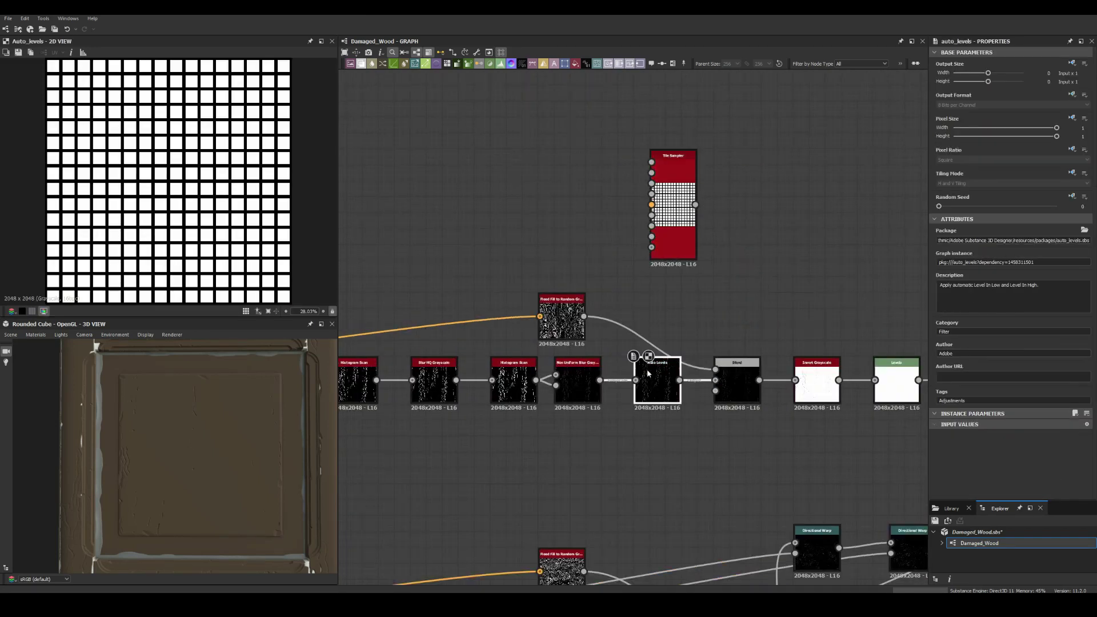
{"action": "scroll", "coordinate": [176, 239], "scroll_direction": "up", "scroll_amount": 5}
{"action": "scroll", "coordinate": [979, 240], "scroll_direction": "up", "scroll_amount": 5}
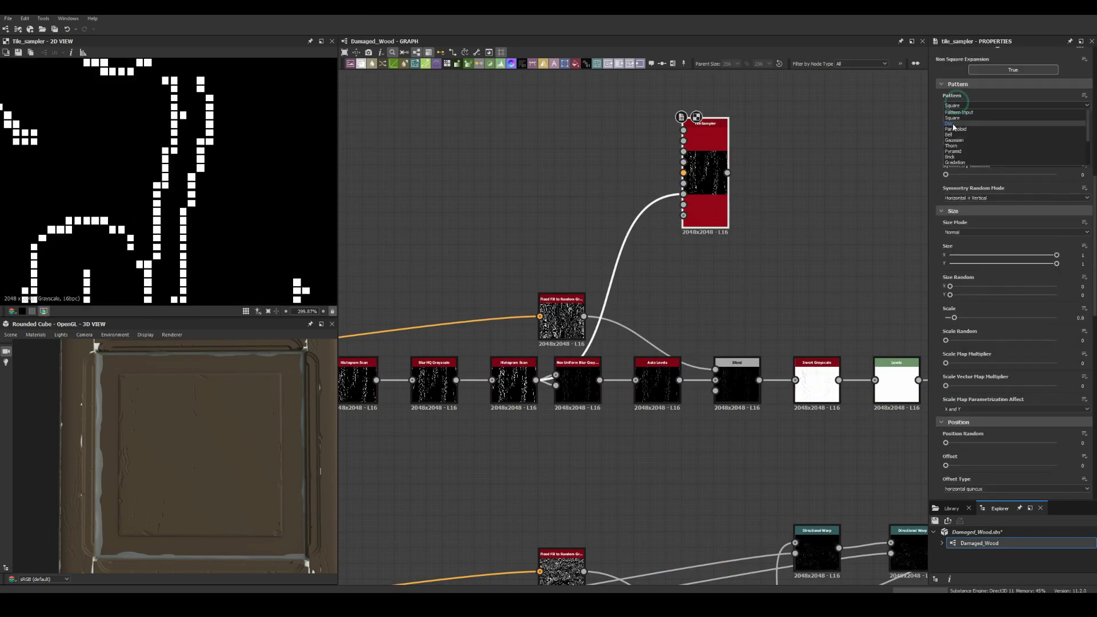
{"action": "scroll", "coordinate": [979, 240], "scroll_direction": "up", "scroll_amount": 5}
{"action": "scroll", "coordinate": [1005, 286], "scroll_direction": "down", "scroll_amount": 5}
{"action": "left_click_drag", "start_coordinate": [956, 343], "coordinate": [969, 344]}
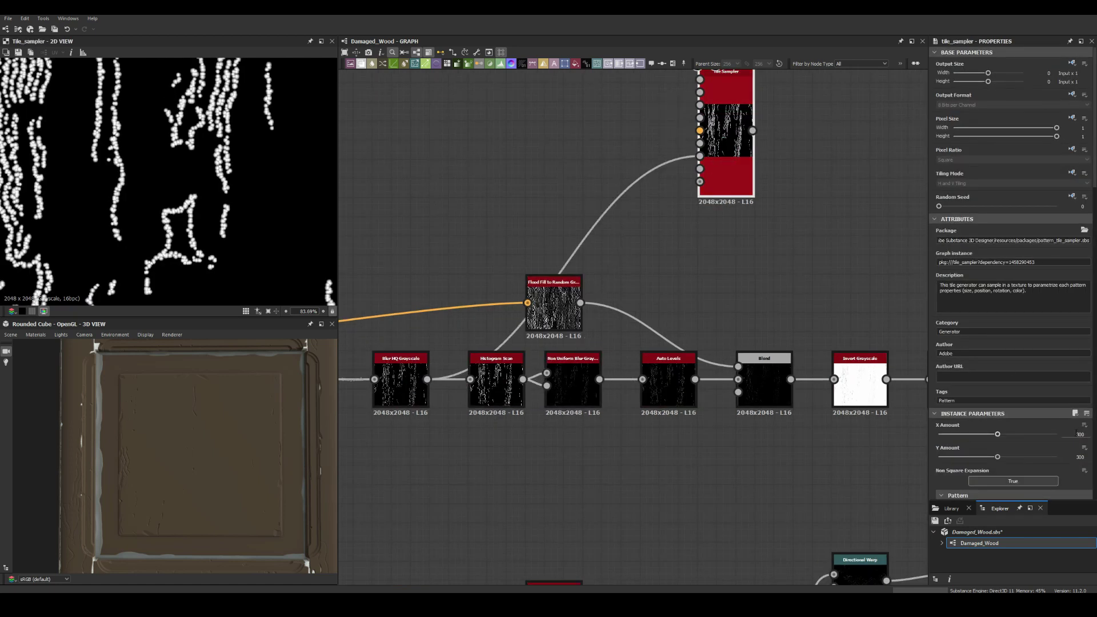
{"action": "scroll", "coordinate": [1006, 286], "scroll_direction": "down", "scroll_amount": 5}
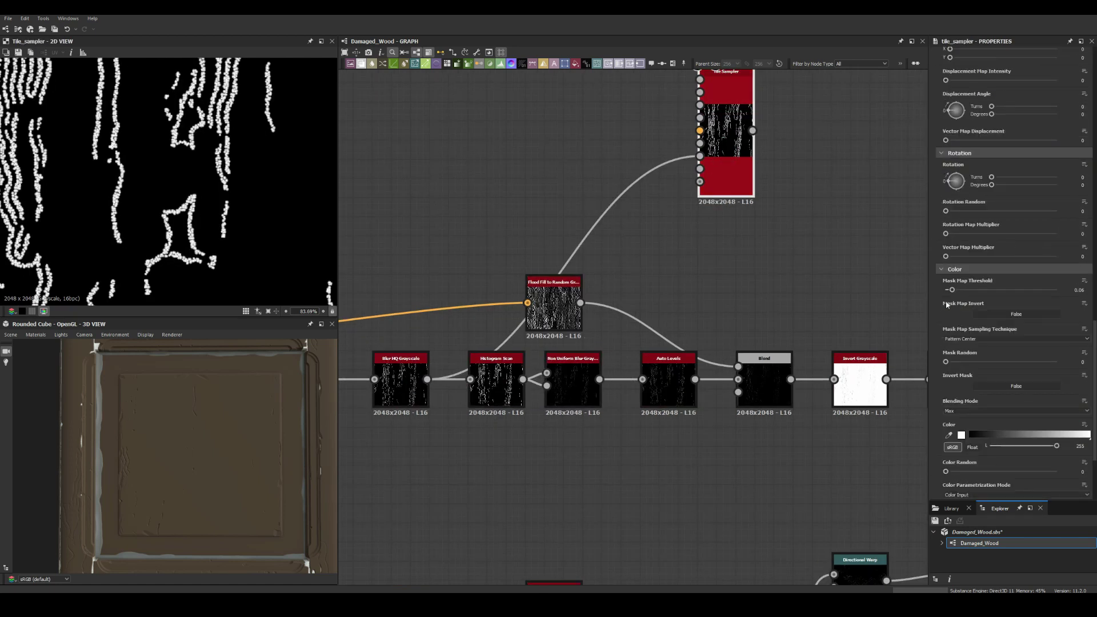
{"action": "left_click_drag", "start_coordinate": [971, 272], "coordinate": [986, 271]}
{"action": "scroll", "coordinate": [171, 183], "scroll_direction": "down", "scroll_amount": 5}
{"action": "scroll", "coordinate": [537, 193], "scroll_direction": "up", "scroll_amount": 2}
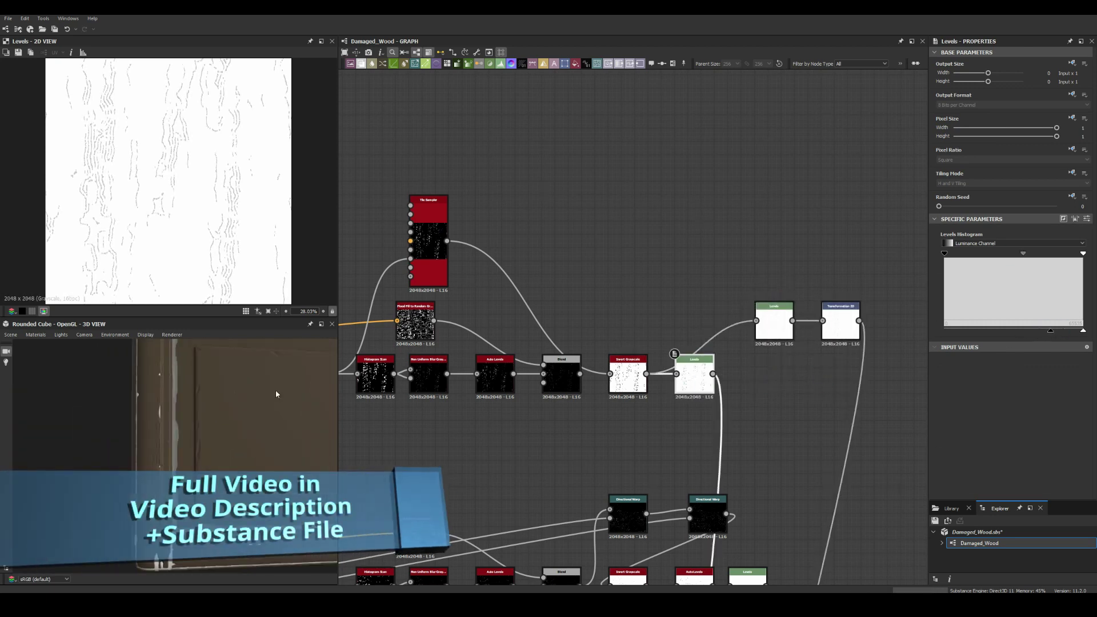
Step: Preview the second Tile Sampler's scattered dot output
{"action": "double_click", "coordinate": [587, 371]}
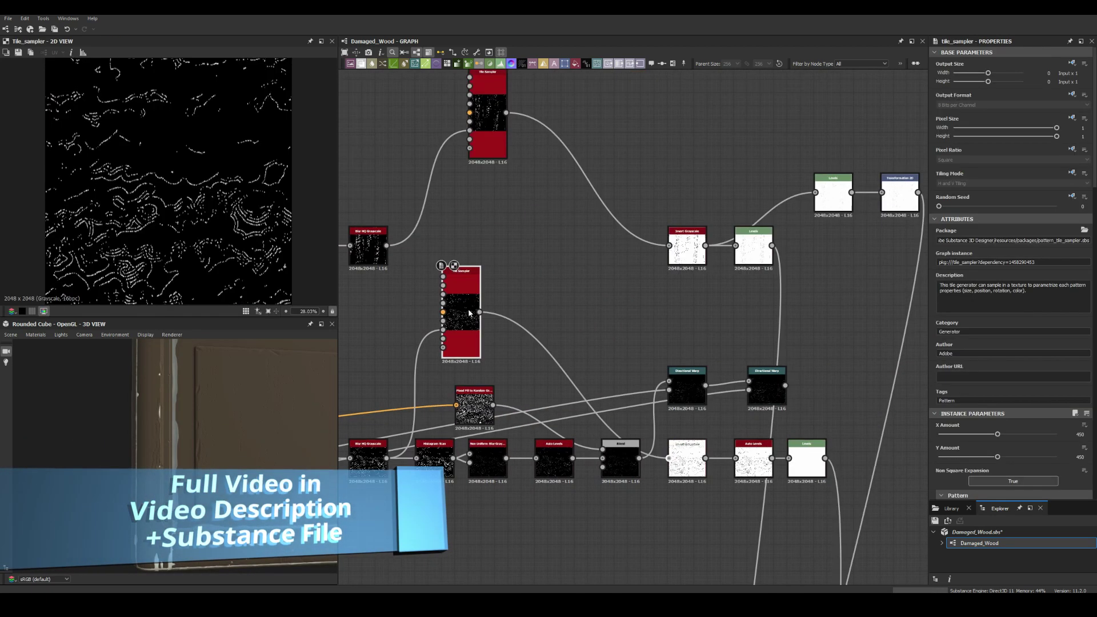